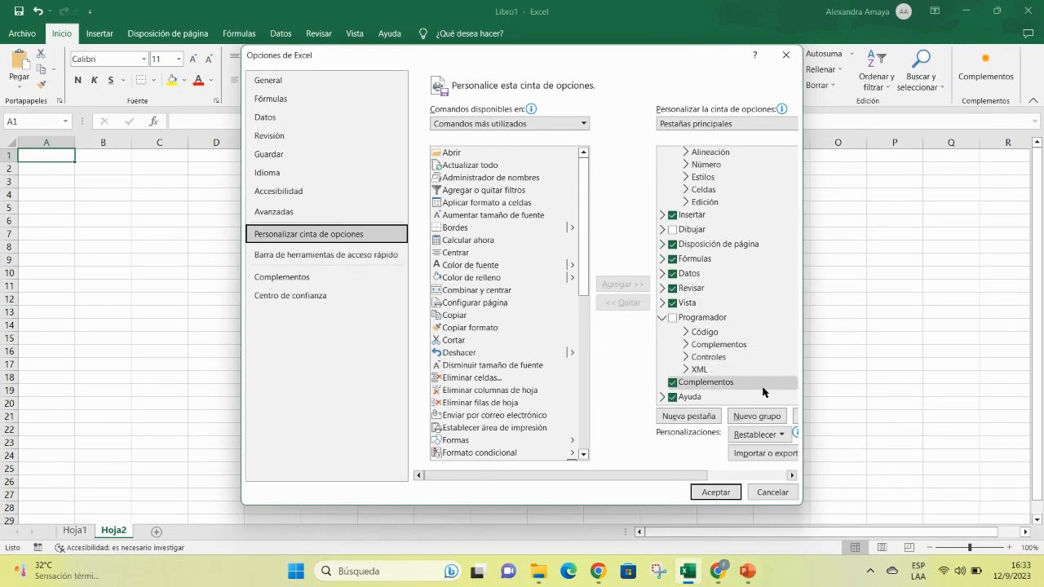
# - Enable the Programador tab in the ribbon customization and bring it up
pyautogui.click(673, 318)
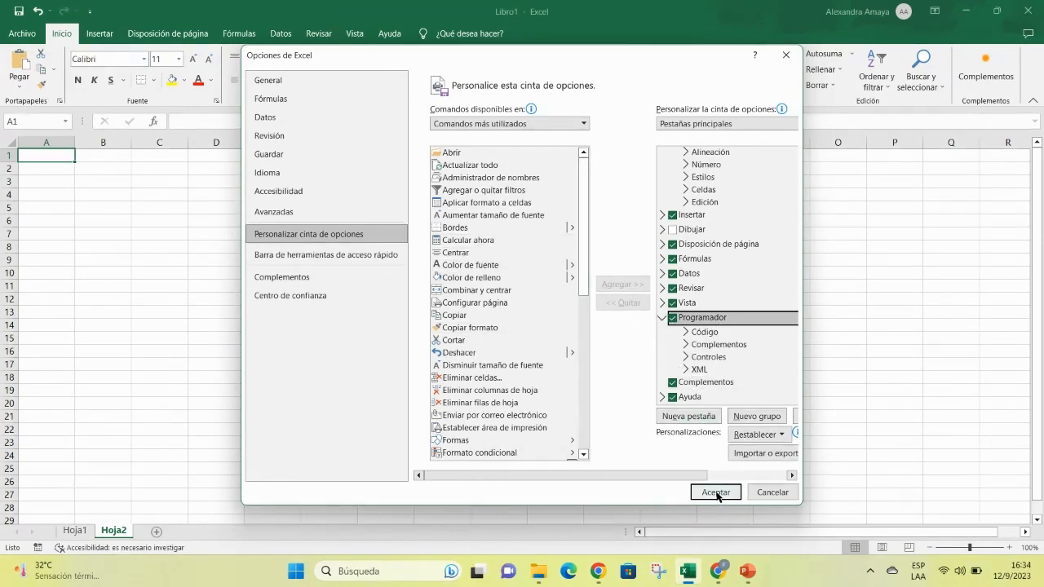
pyautogui.click(715, 493)
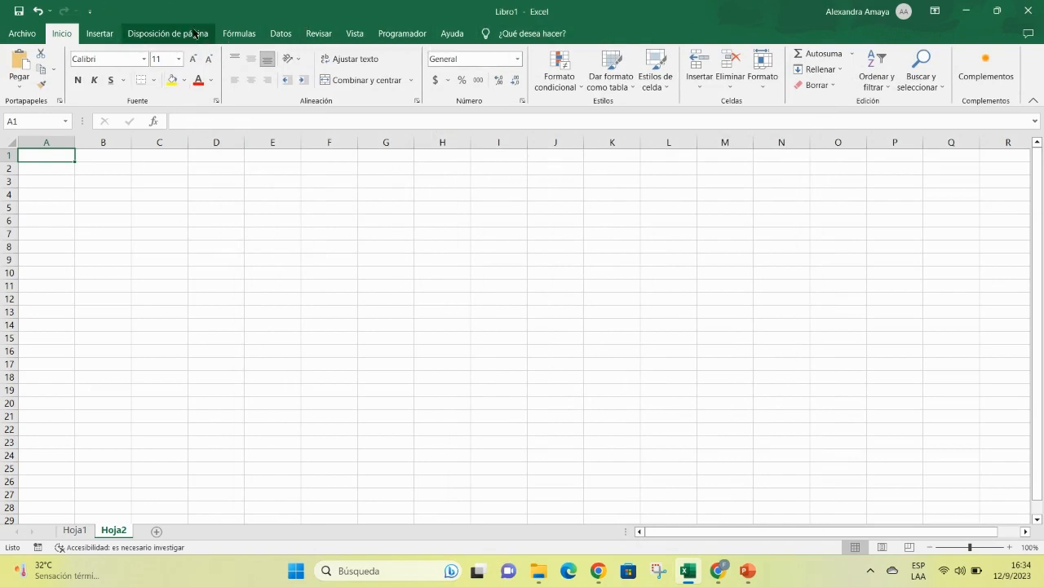
pyautogui.click(410, 37)
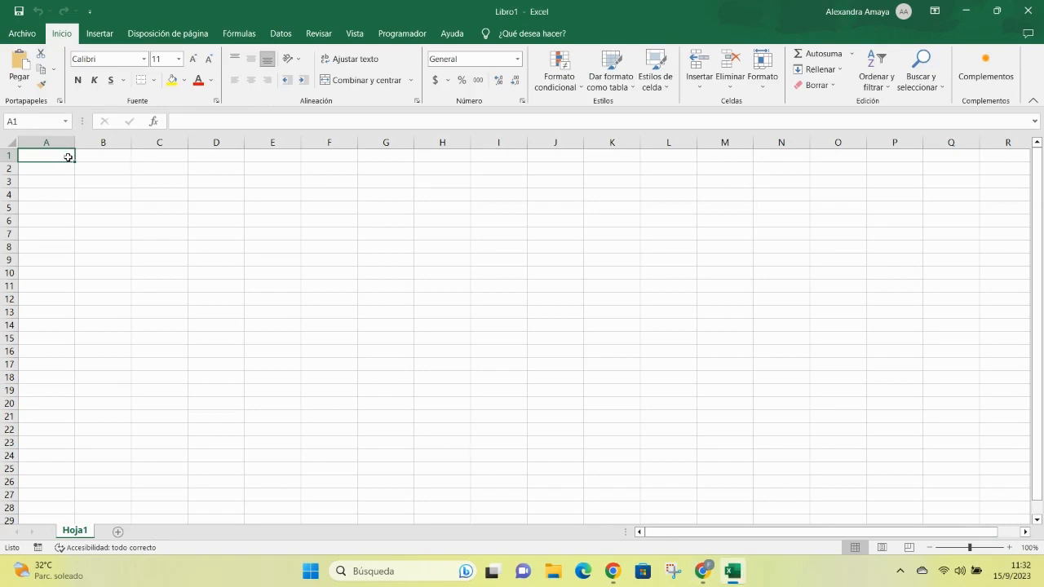
# - Enter the text "Arial Rojo 15" in cell A1 of Hoja1 and keep that cell selected
pyautogui.write('Ari')
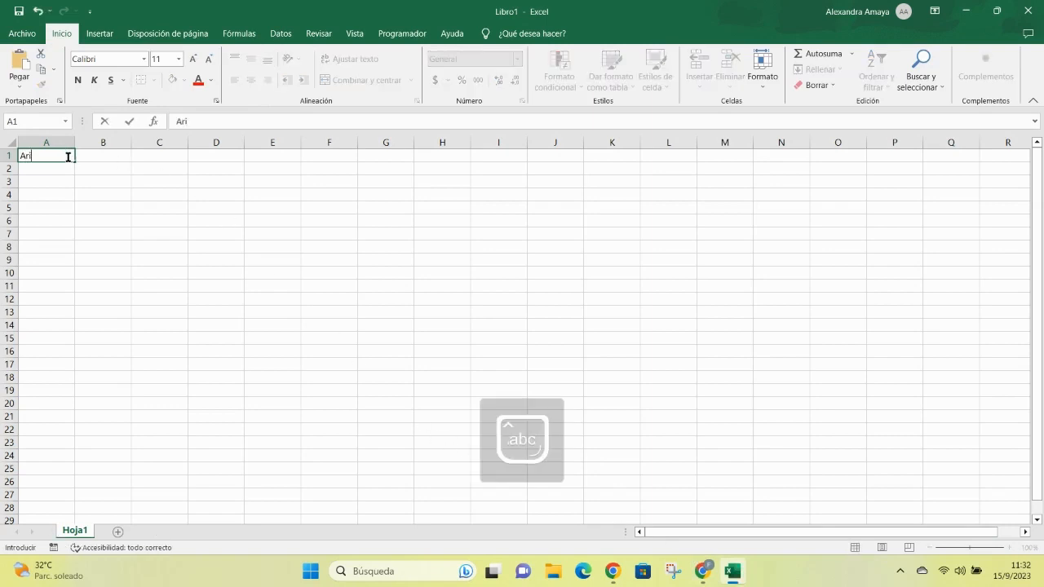
pyautogui.write('al Rojo 15')
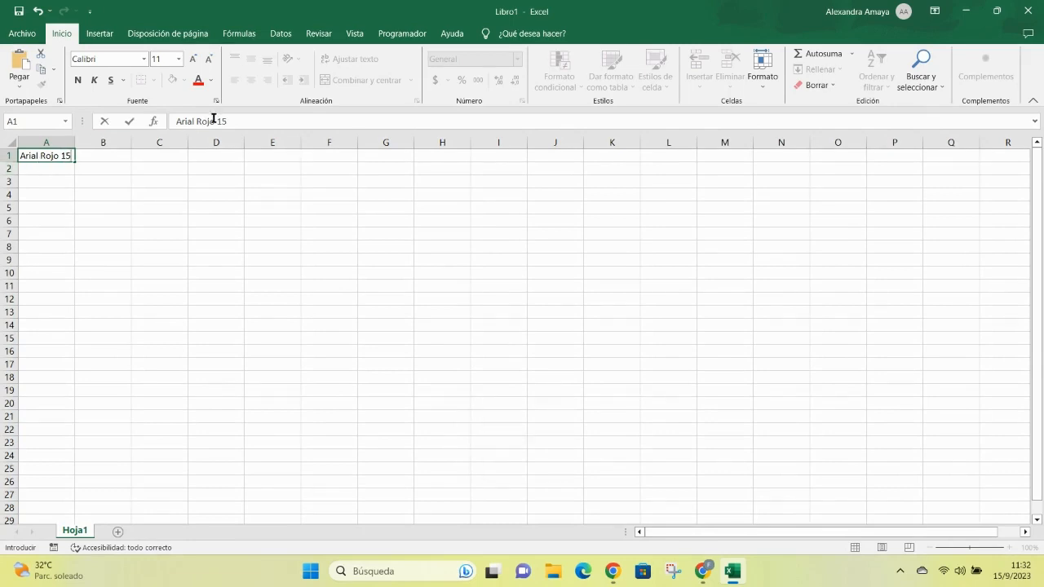
pyautogui.click(403, 34)
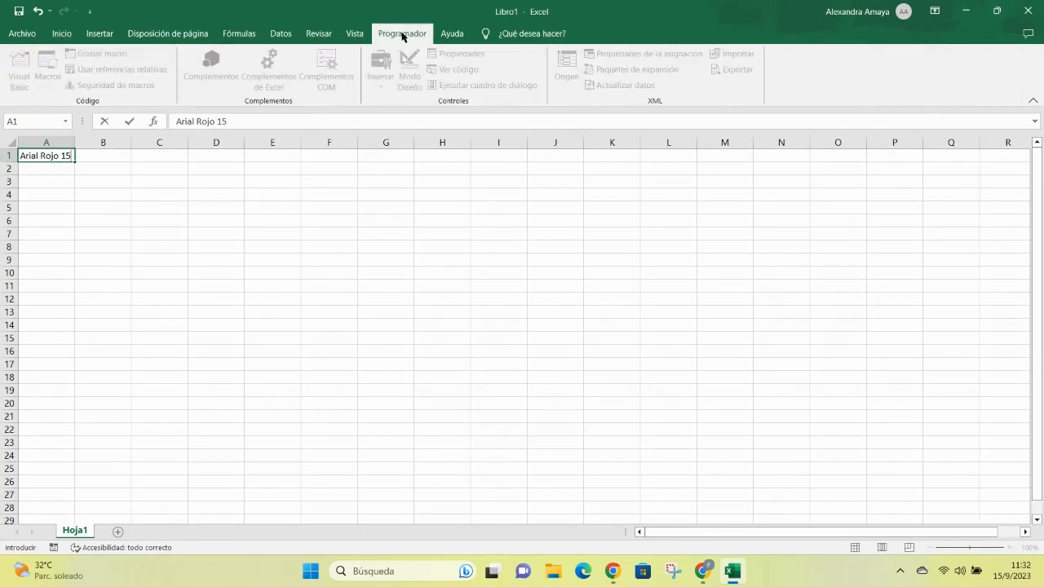
pyautogui.moveTo(54, 194); pyautogui.dragTo(64, 157)
pyautogui.click(63, 157)
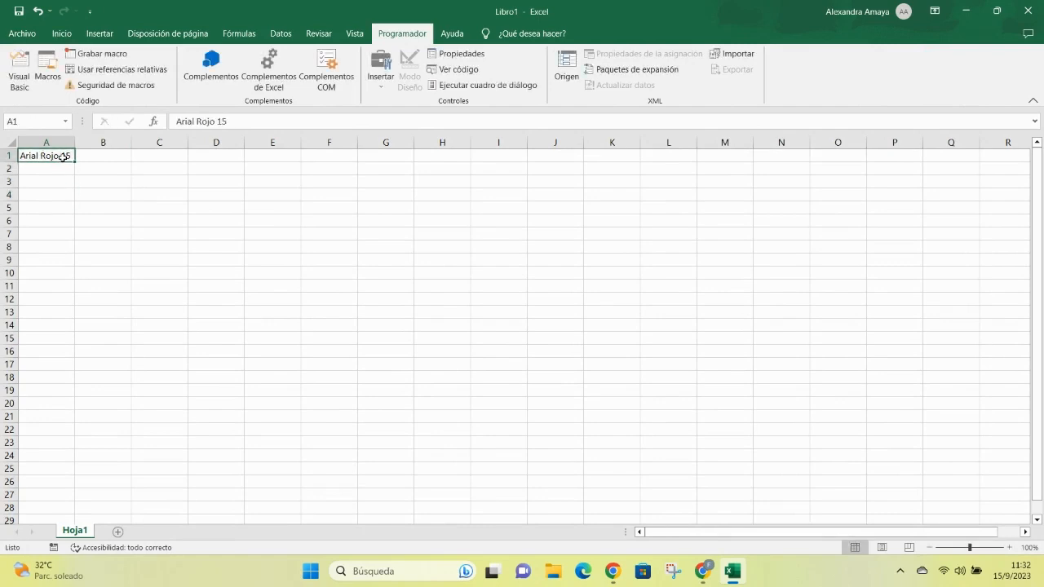
# - Start recording a macro named Arial_Rojo with the shortcut CTRL+q, stored in Este libro
pyautogui.click(103, 58)
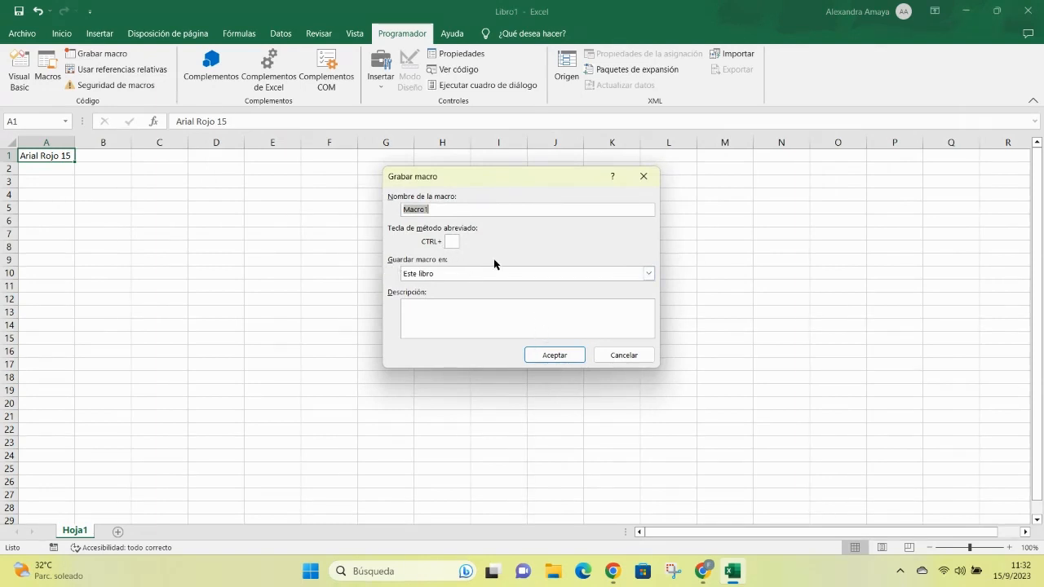
pyautogui.press('BackSpace')
pyautogui.write('Aria')
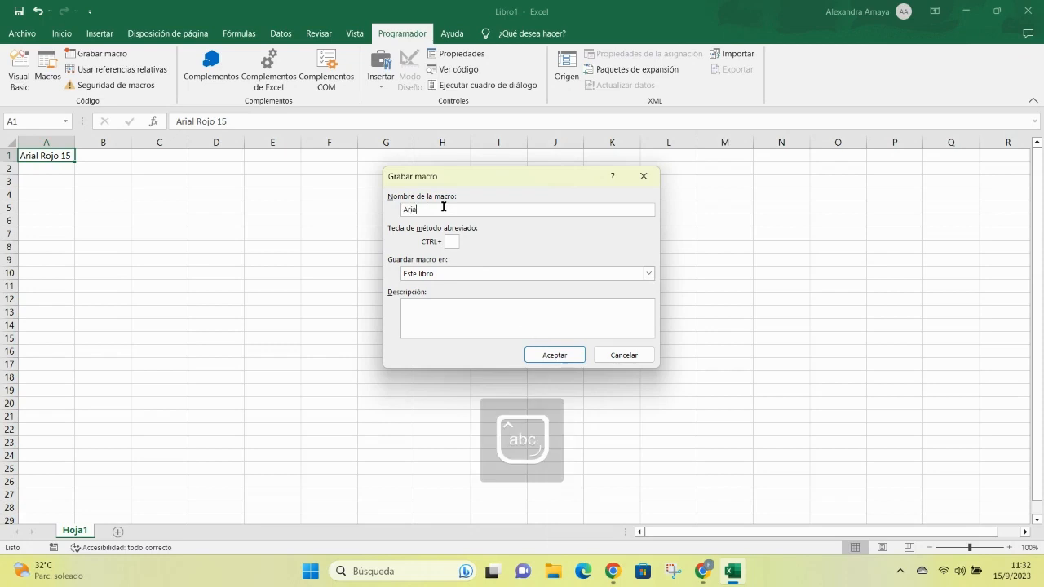
pyautogui.write('l_Rojo')
pyautogui.click(450, 240)
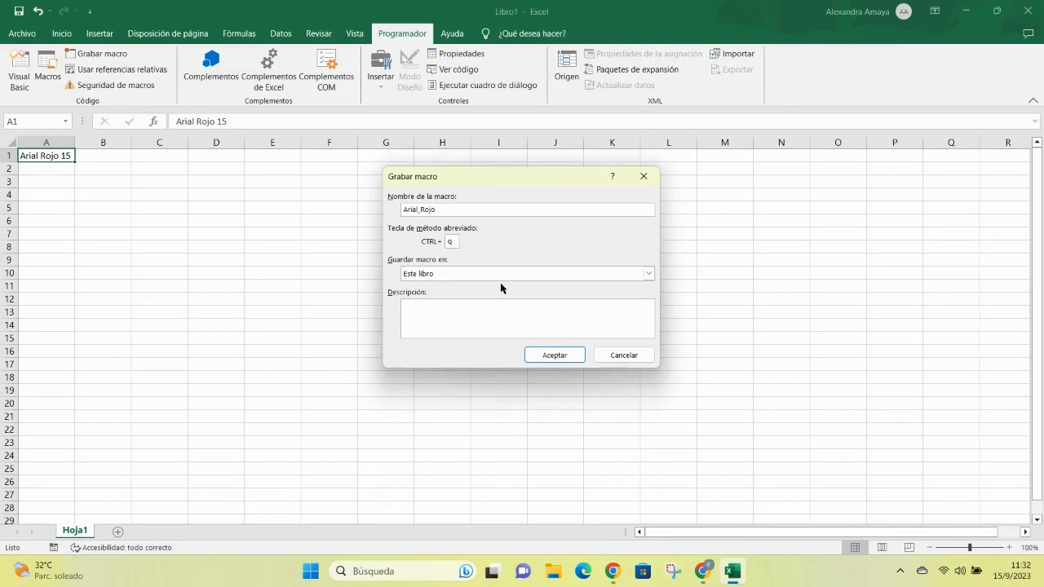
pyautogui.click(526, 283)
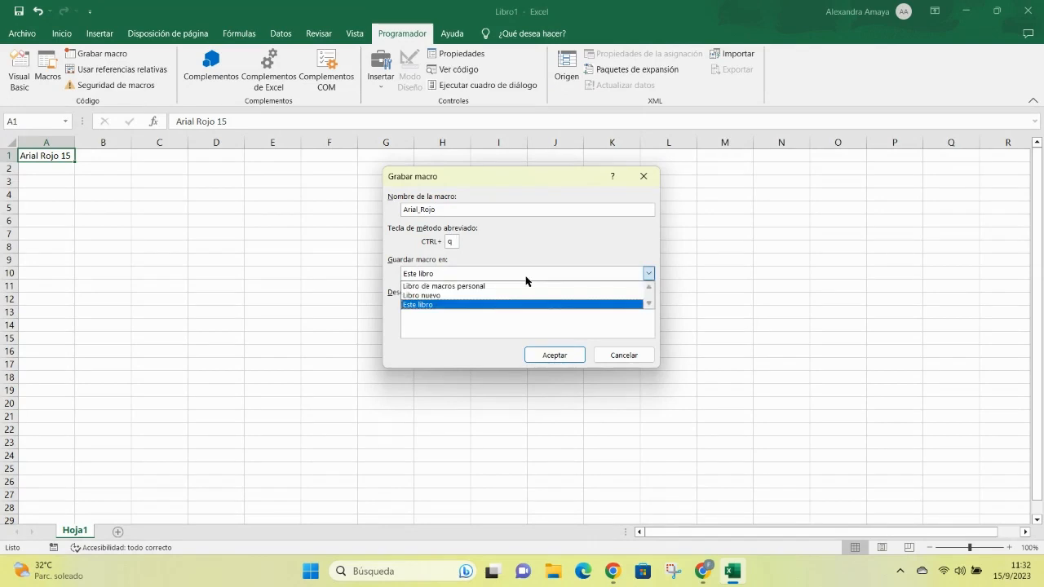
pyautogui.click(477, 304)
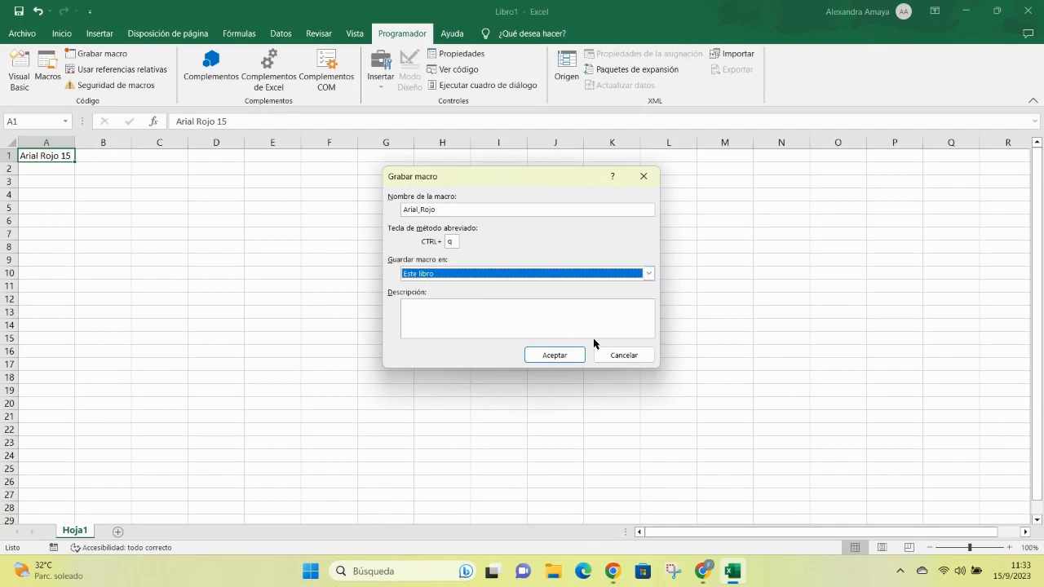
pyautogui.click(555, 355)
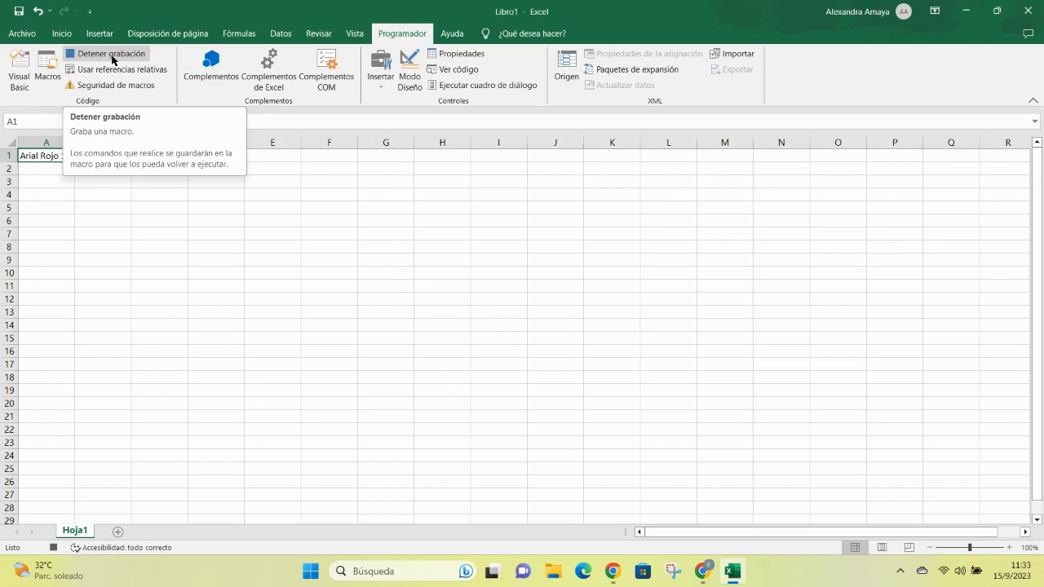
# - Format the text in cell A1 as Arial, red, size 15
pyautogui.click(70, 38)
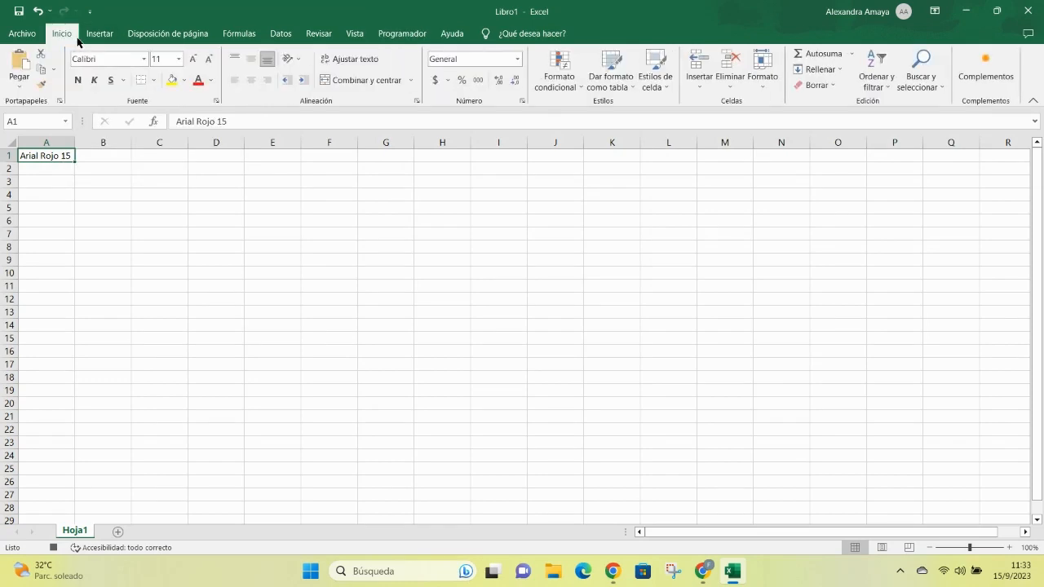
pyautogui.click(143, 59)
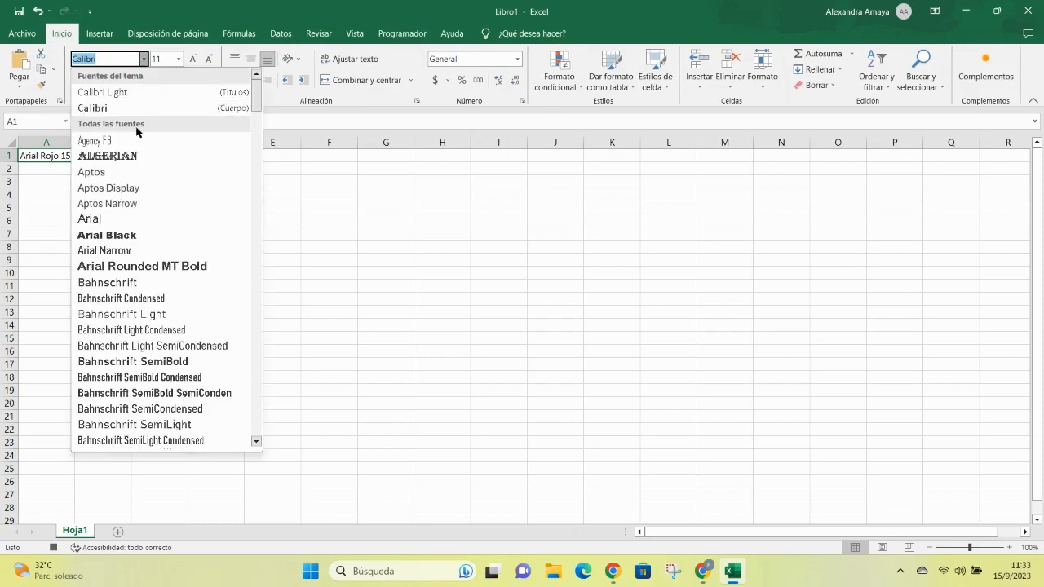
pyautogui.click(127, 219)
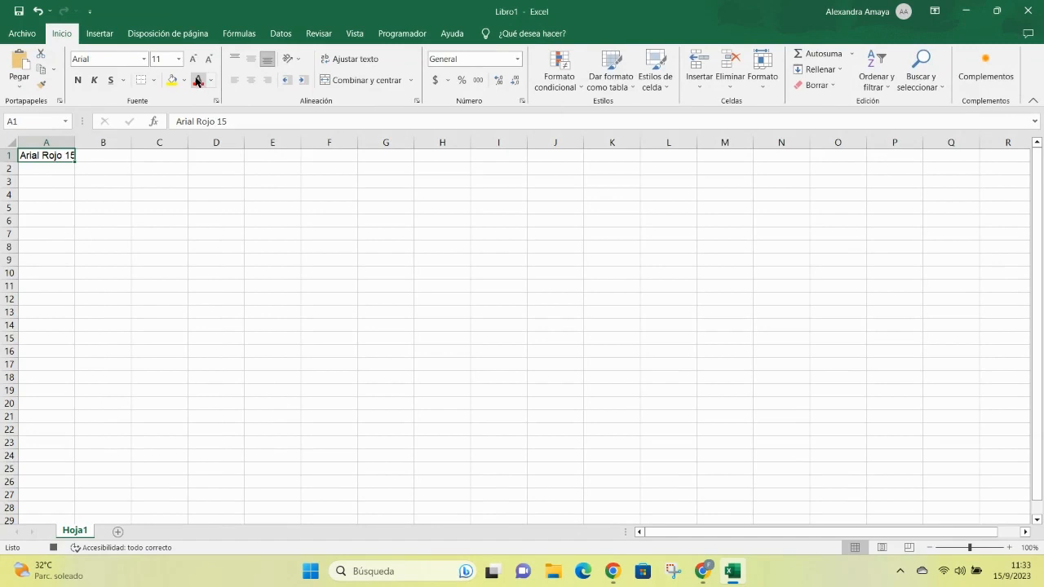
pyautogui.click(198, 80)
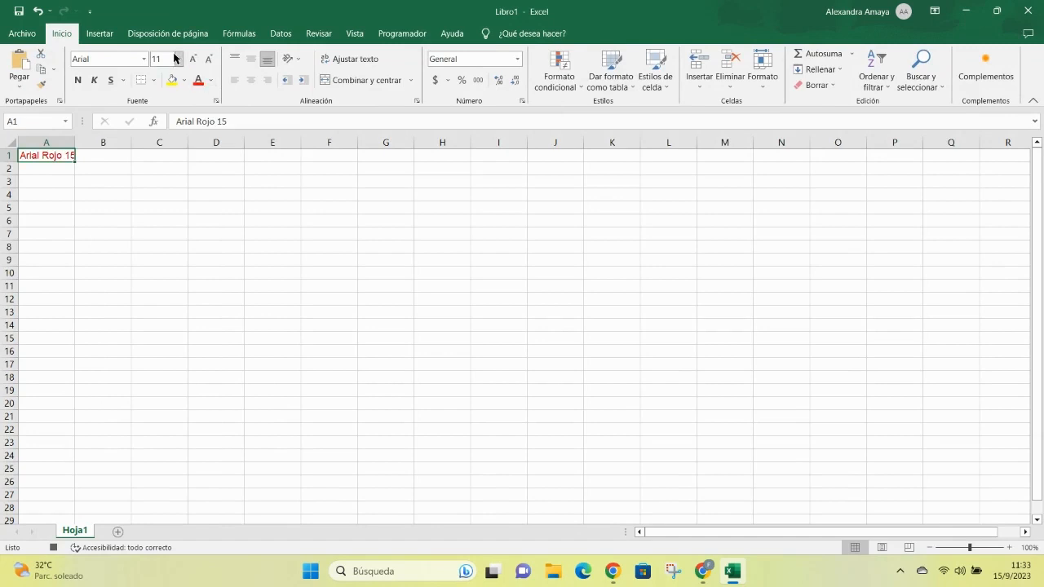
pyautogui.click(169, 64)
pyautogui.write('15')
pyautogui.press('Return')
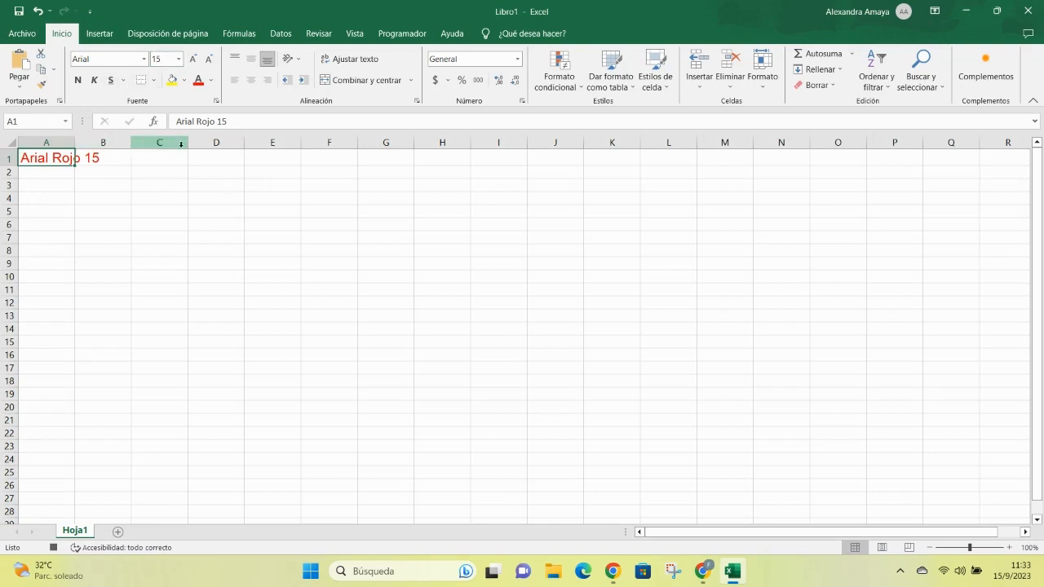
# - Stop the macro recording and check the list of available macros
pyautogui.click(414, 33)
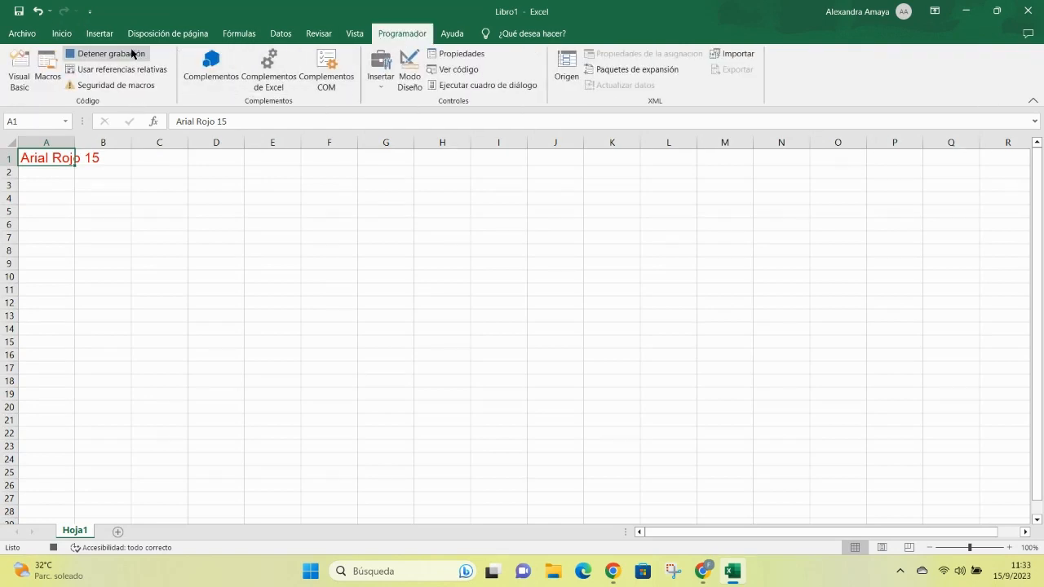
pyautogui.click(136, 57)
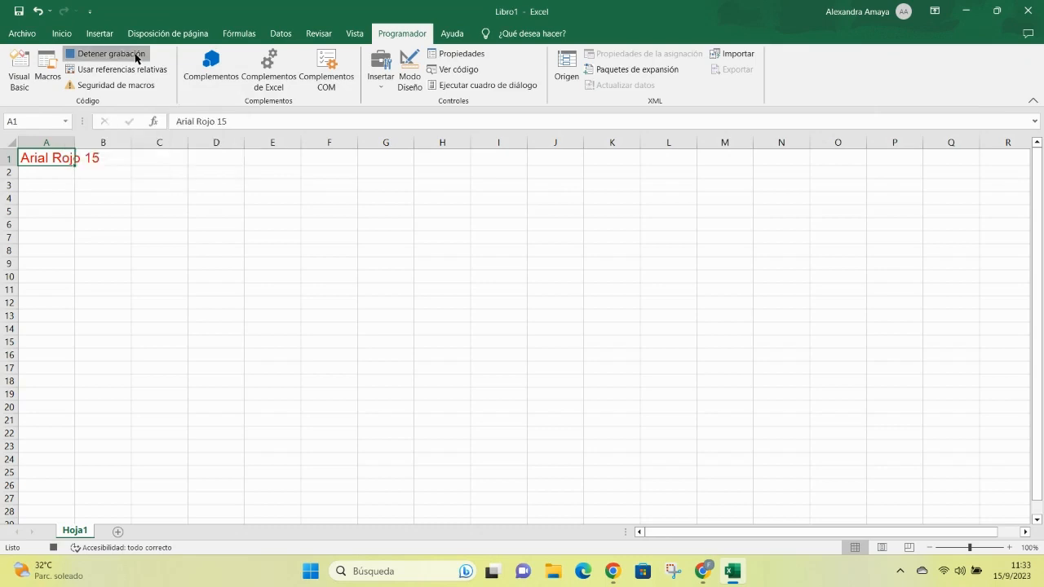
pyautogui.click(54, 81)
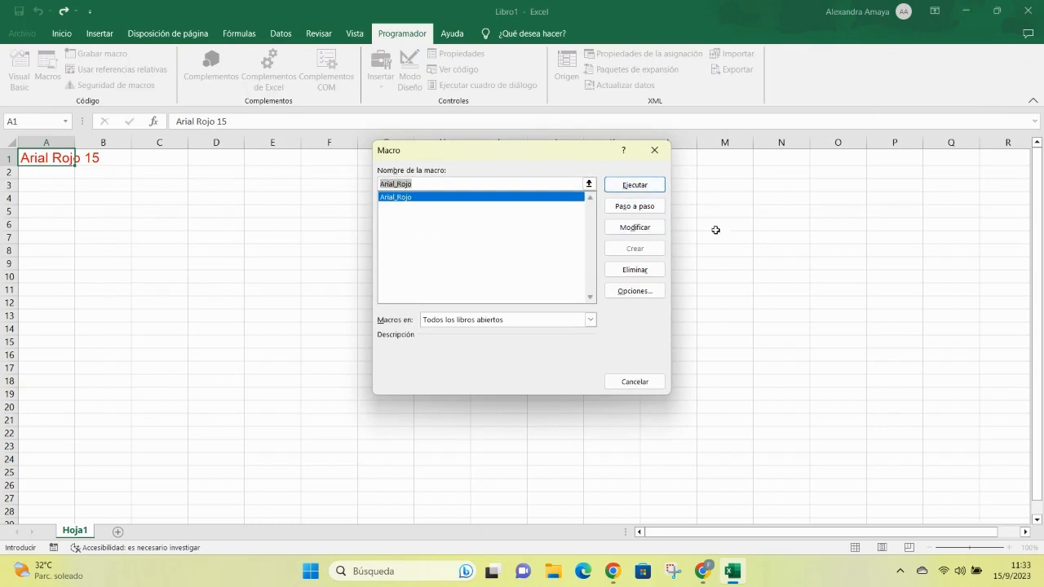
pyautogui.click(635, 381)
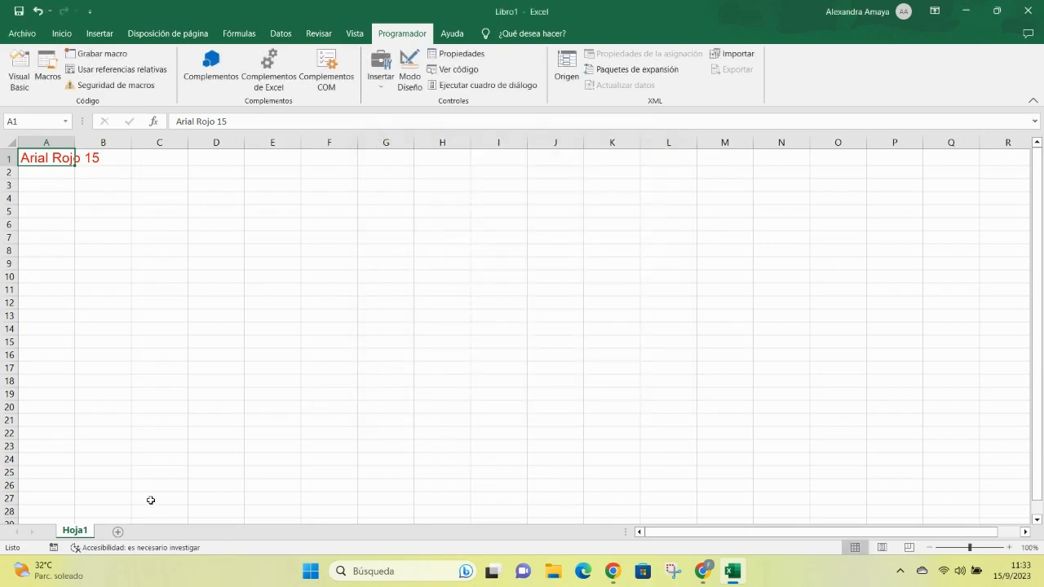
# - Add a new sheet and enter the headers Nombres in A1 and Ventas in B1
pyautogui.click(118, 532)
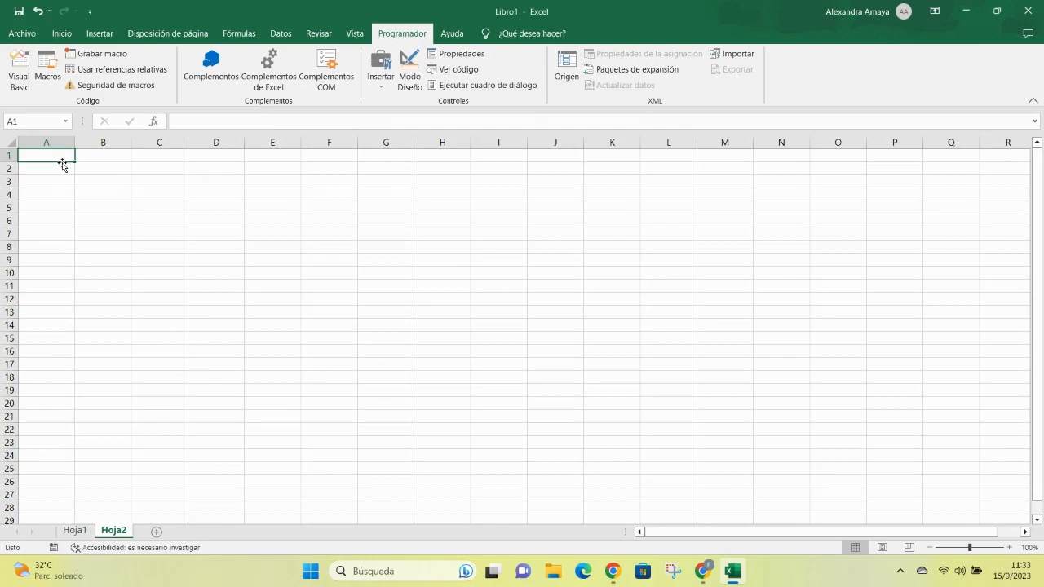
pyautogui.write('Nombres')
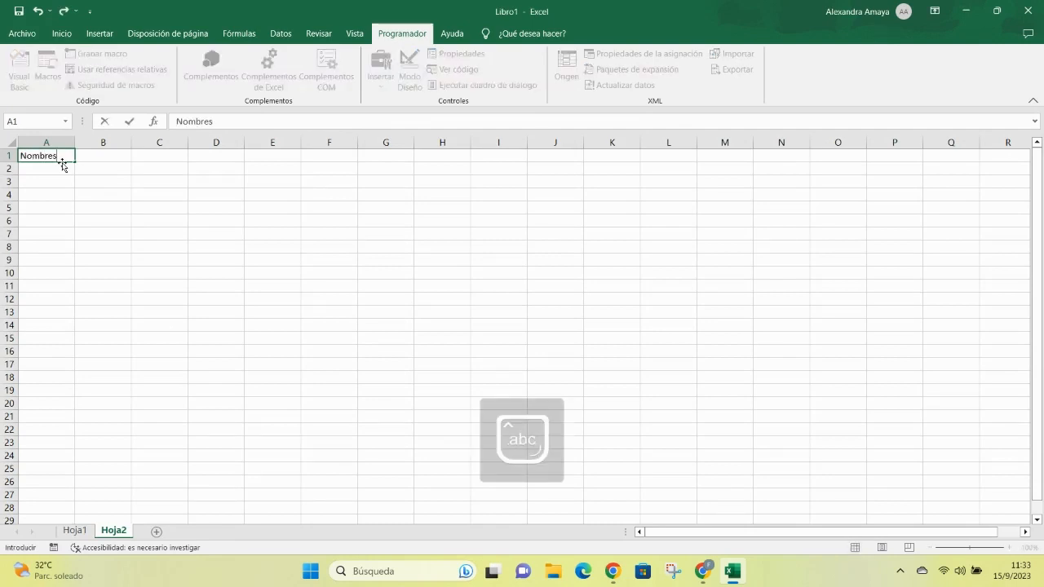
pyautogui.press('Tab')
pyautogui.write('Ventas')
pyautogui.press('Return')
# - Fill cells A2 to A5 under Nombres with four people's first names
pyautogui.write('Jose')
pyautogui.press('Return')
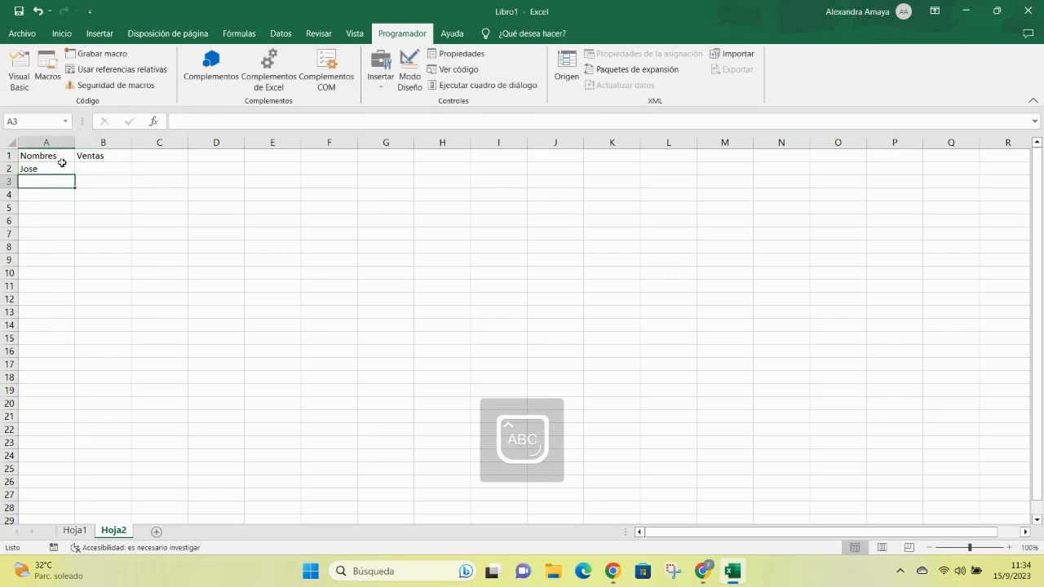
pyautogui.write('Luis')
pyautogui.press('Return')
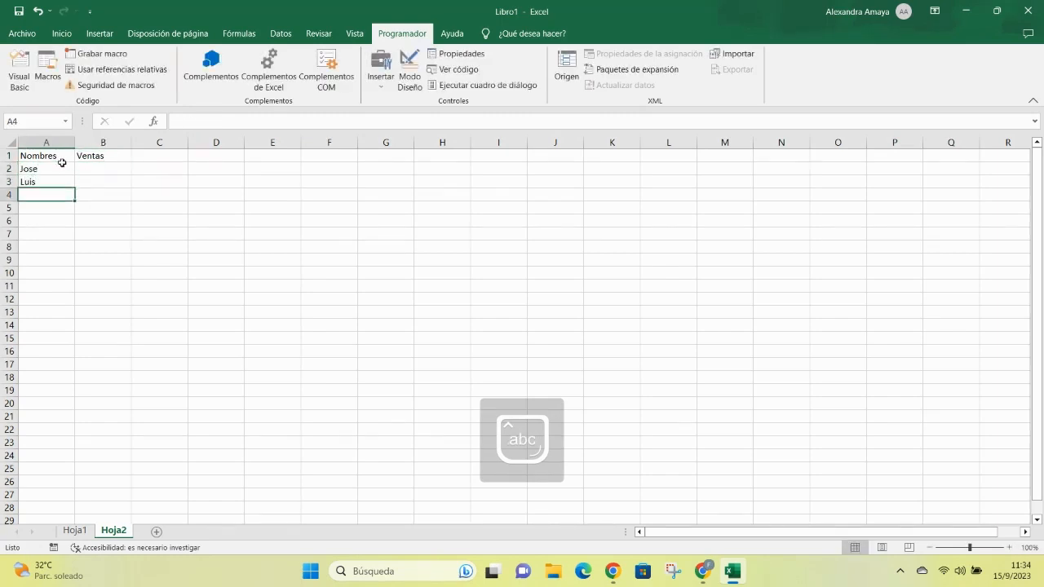
pyautogui.write('Maria')
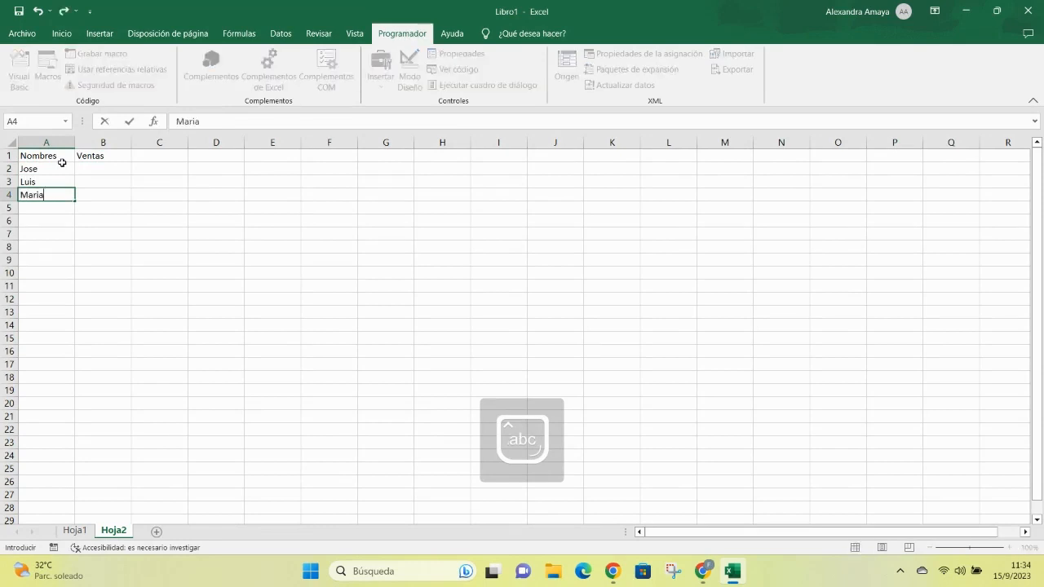
pyautogui.press('Return')
pyautogui.write('Ro')
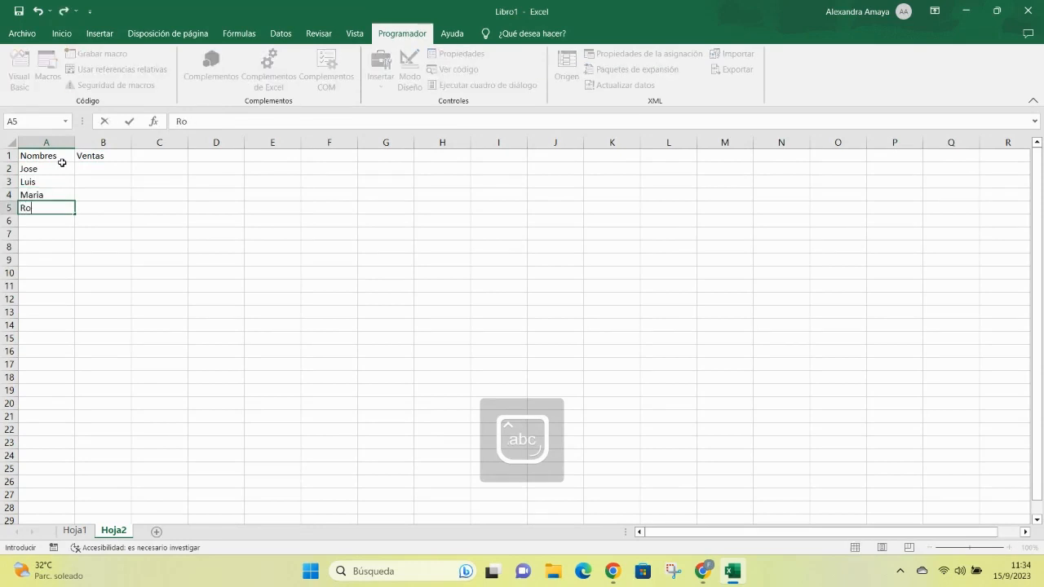
pyautogui.write('sario')
pyautogui.press('Tab')
# - Enter the sales values 546, 354, 652 and 780 in cells B2 to B5
pyautogui.press('Up')
pyautogui.press('Up')
pyautogui.press('Up')
pyautogui.write('546')
pyautogui.press('Return')
pyautogui.write('35')
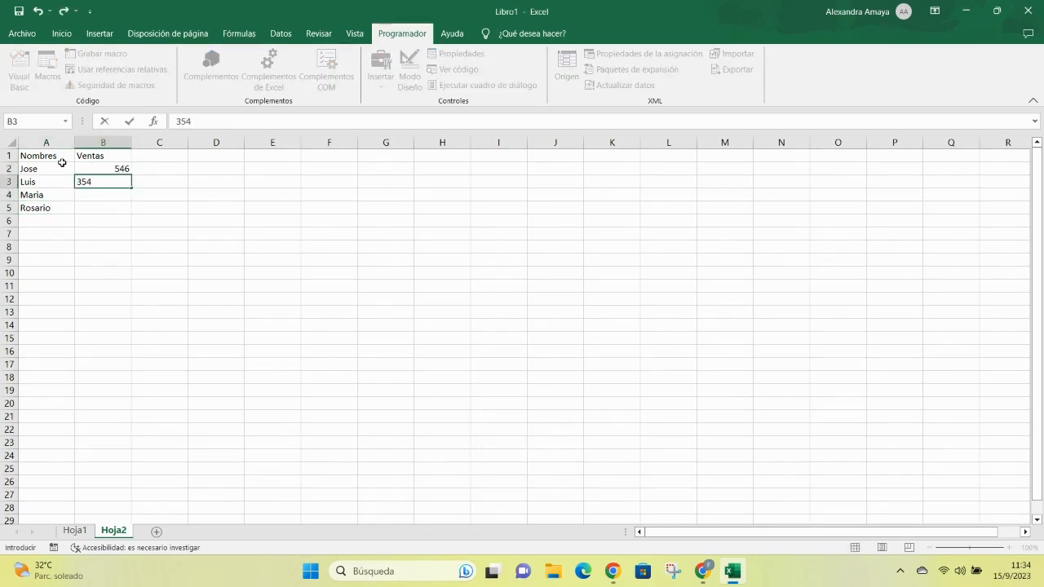
pyautogui.press('Return')
pyautogui.write('652')
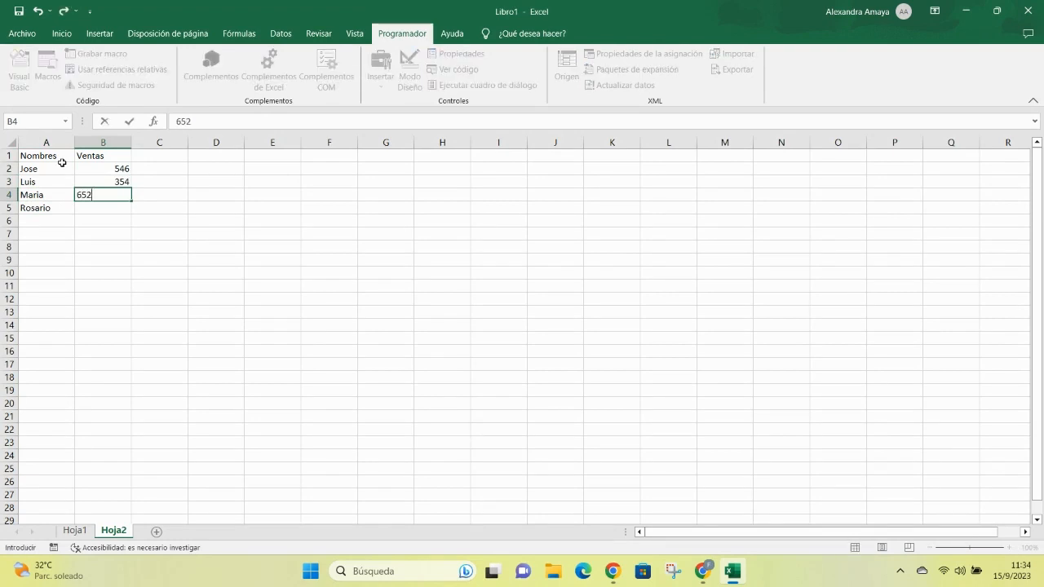
pyautogui.press('Return')
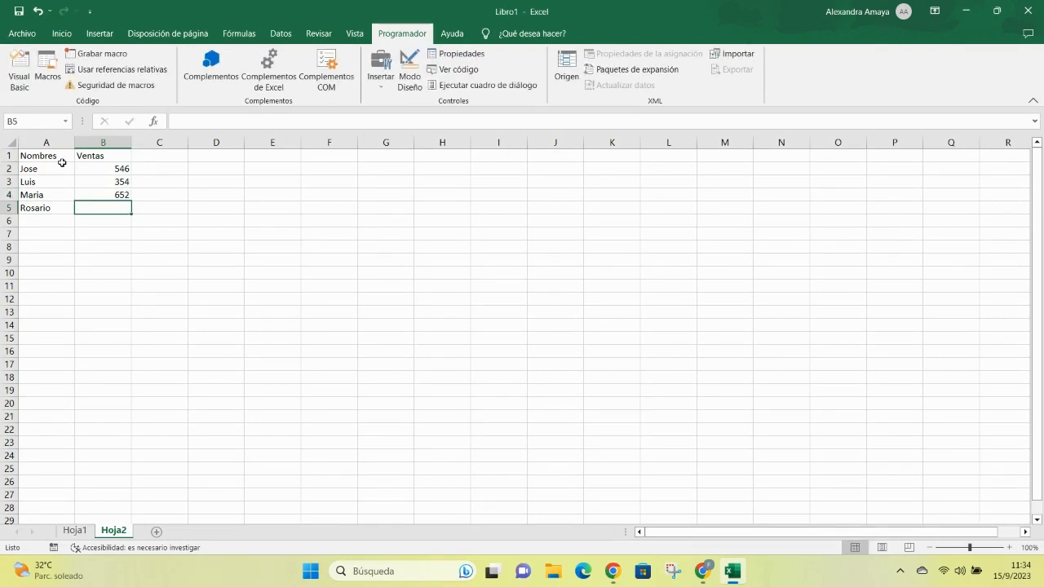
pyautogui.write('780')
pyautogui.press('Tab')
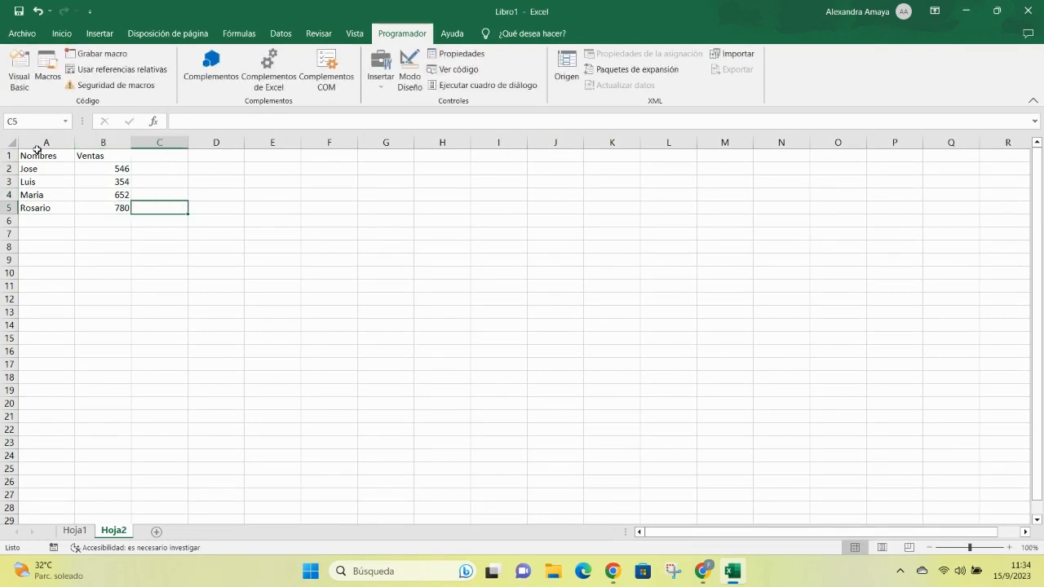
# - Format the range A1:B5 as a table with headers, using a style with a blue header row
pyautogui.moveTo(39, 156); pyautogui.dragTo(105, 207)
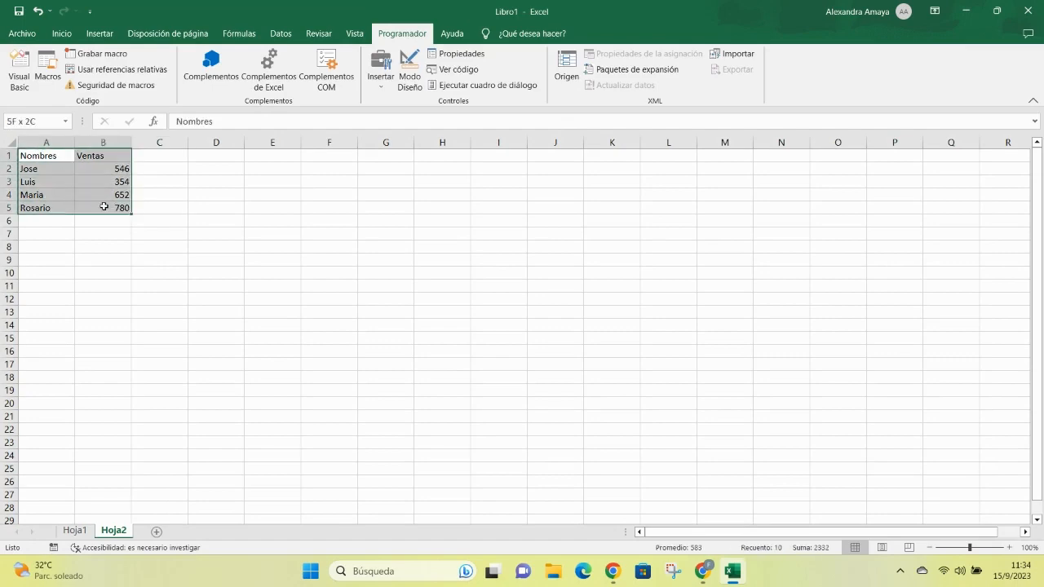
pyautogui.click(63, 33)
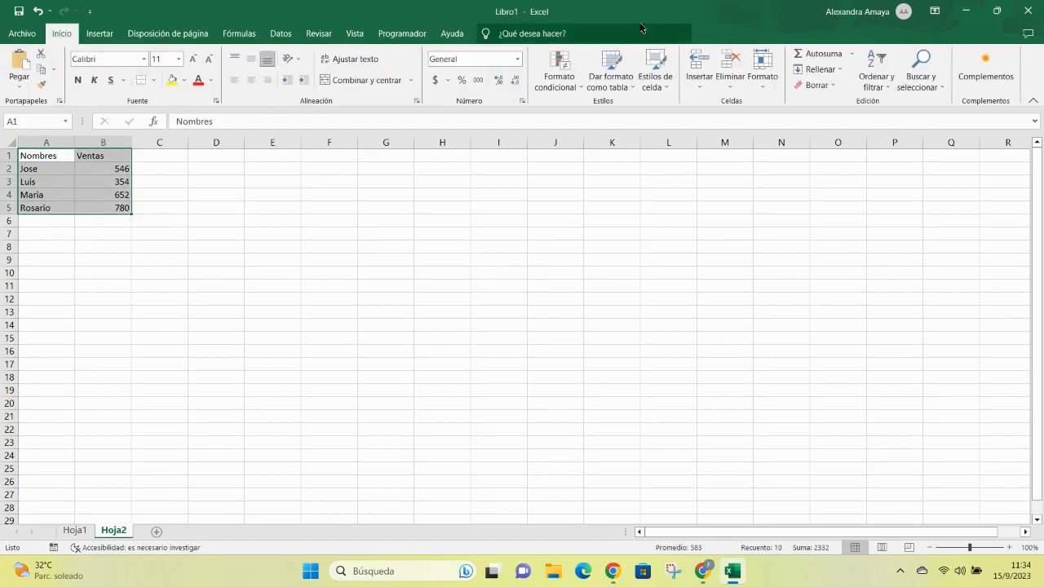
pyautogui.click(609, 70)
pyautogui.click(664, 163)
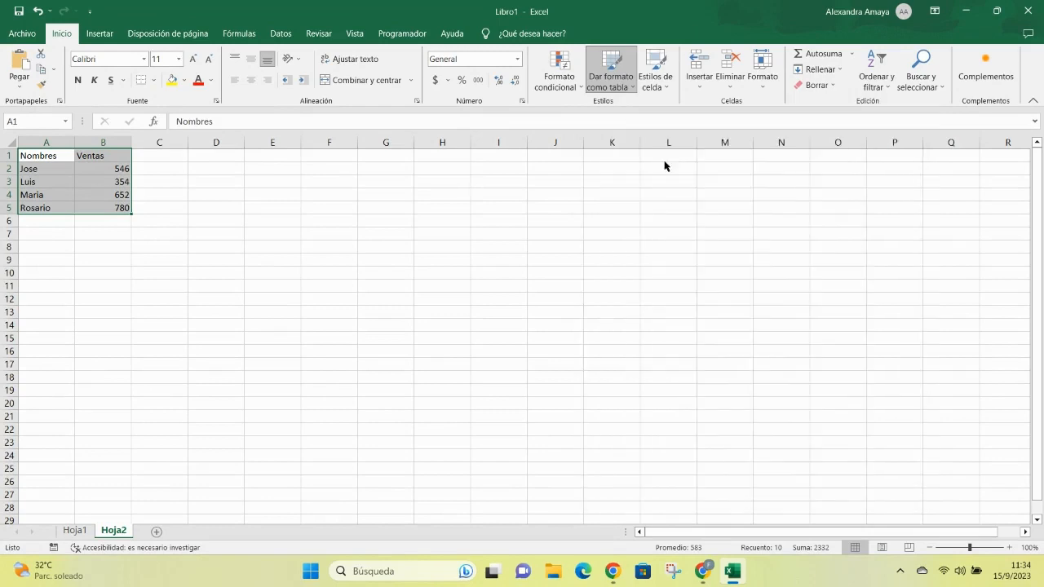
pyautogui.click(526, 323)
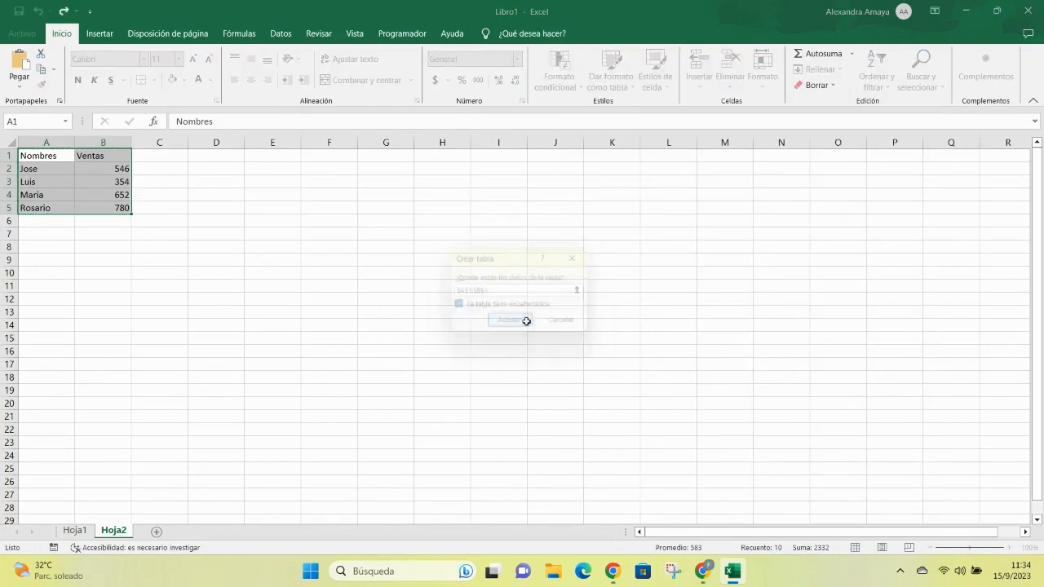
pyautogui.click(158, 215)
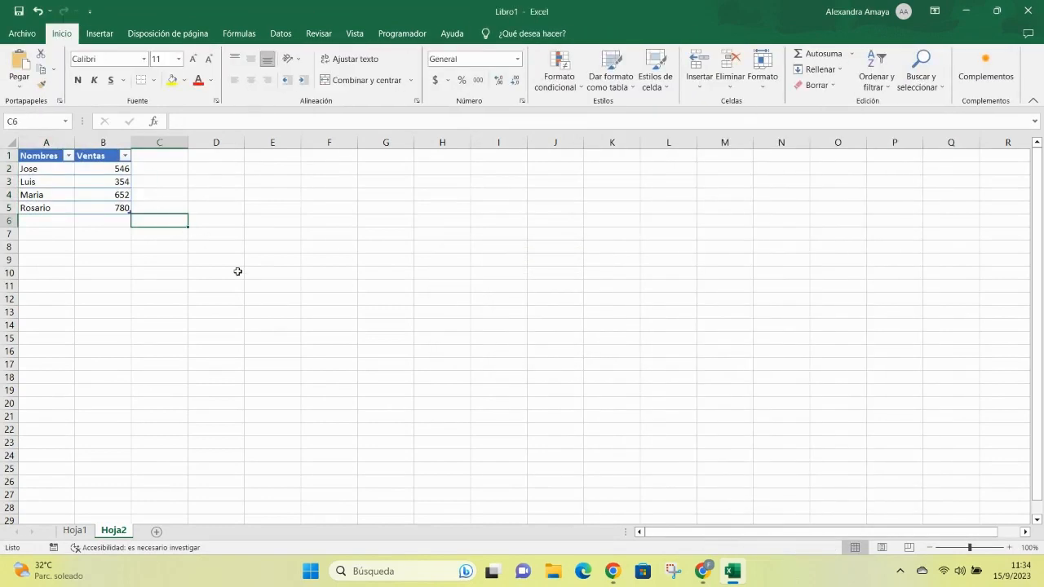
pyautogui.click(98, 255)
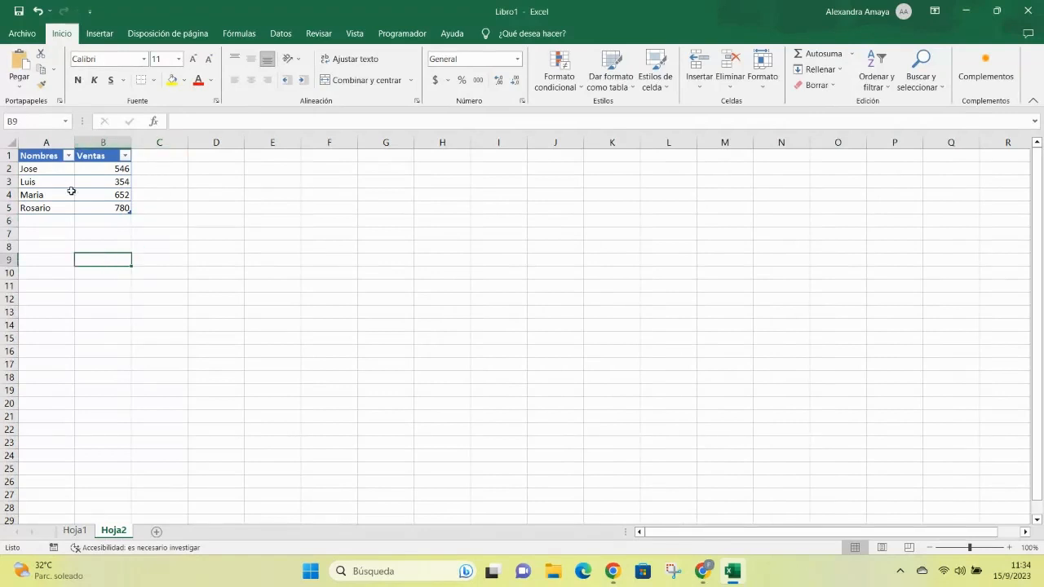
# - With cell A2 selected, start recording a macro named Limpiar_Datos with shortcut letter w, stored in Este libro
pyautogui.click(36, 157)
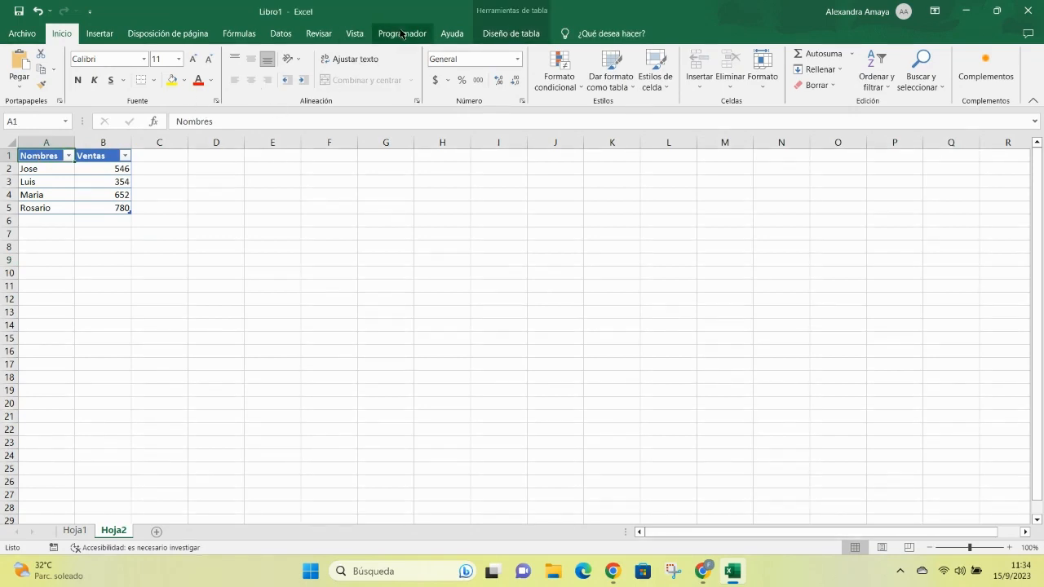
pyautogui.hotkey('ctrl', 'shift', 'Down')
pyautogui.click(68, 168)
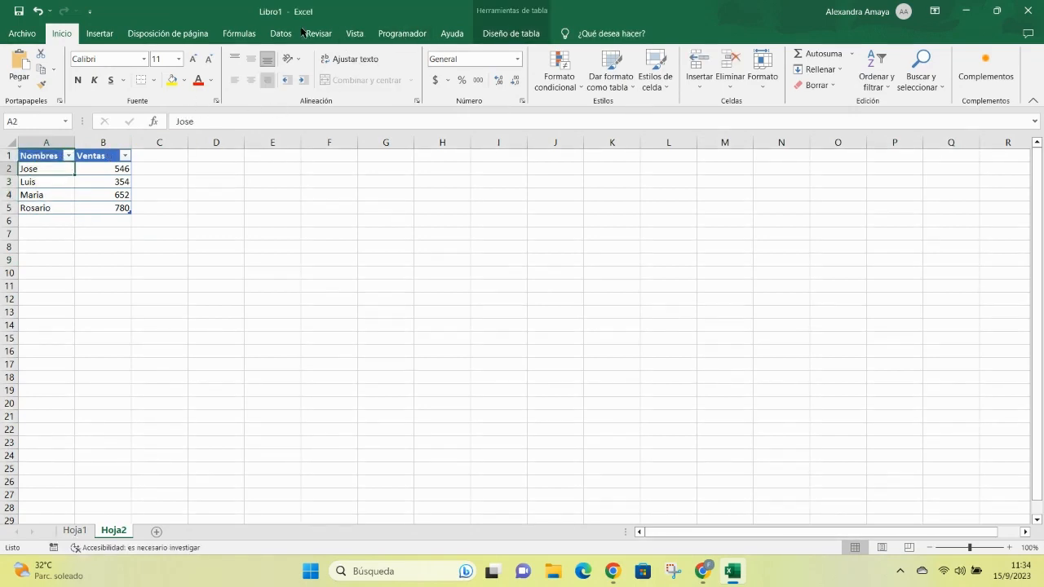
pyautogui.click(401, 33)
pyautogui.click(92, 55)
pyautogui.press('BackSpace')
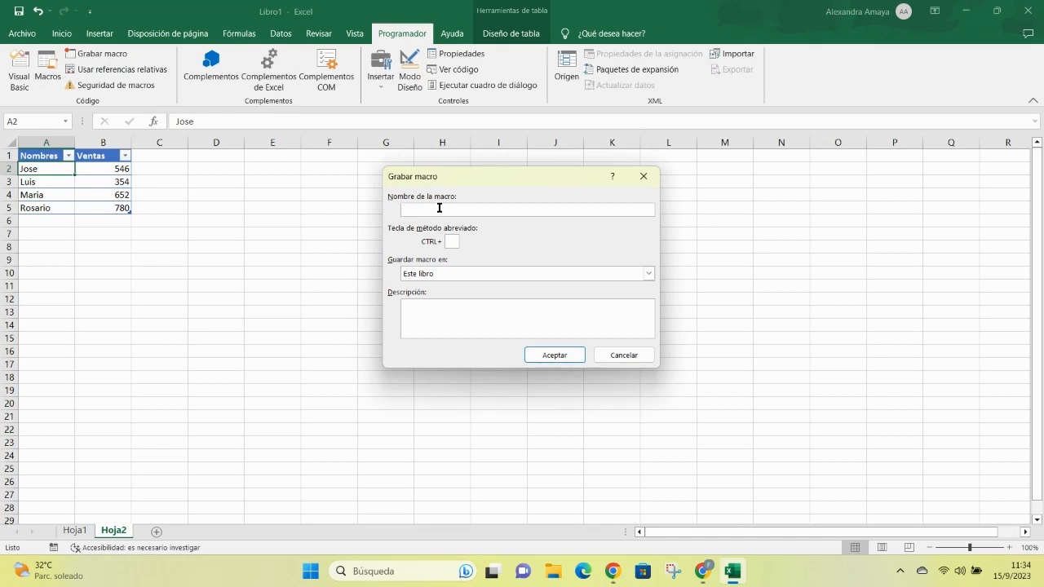
pyautogui.press('capslock')
pyautogui.write('Limpiar')
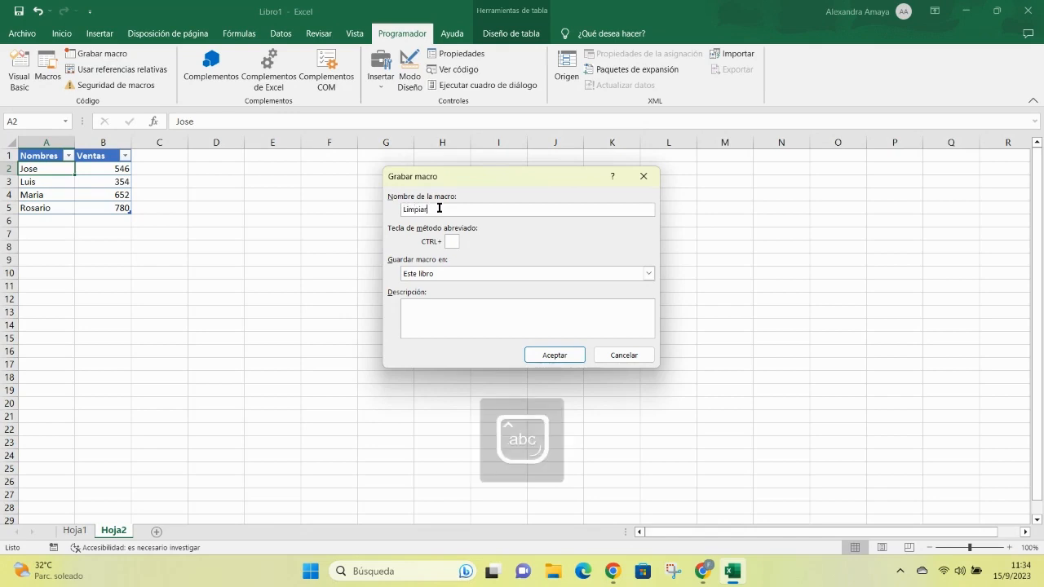
pyautogui.write('D')
pyautogui.write('w')
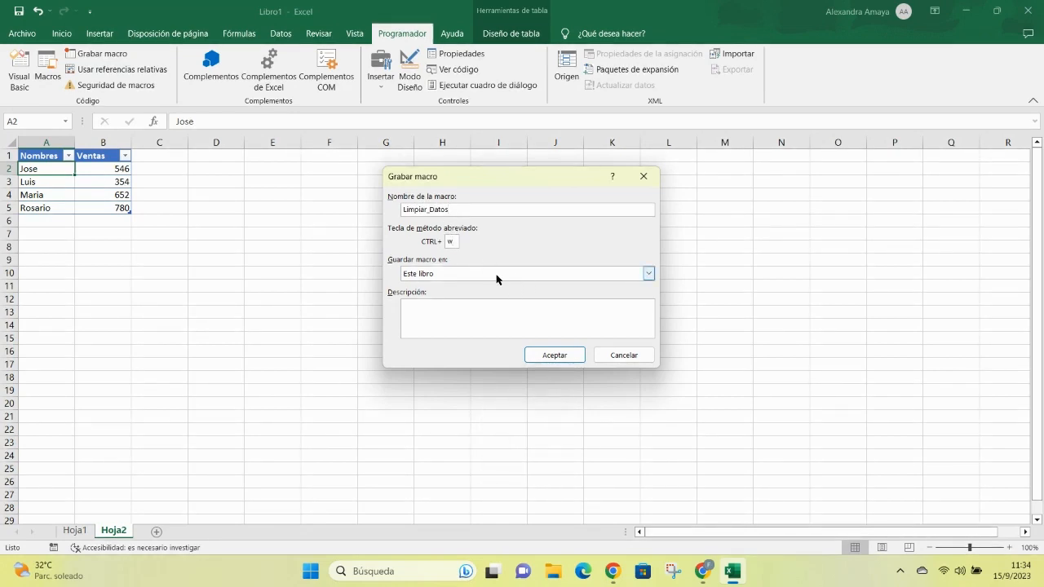
pyautogui.click(555, 355)
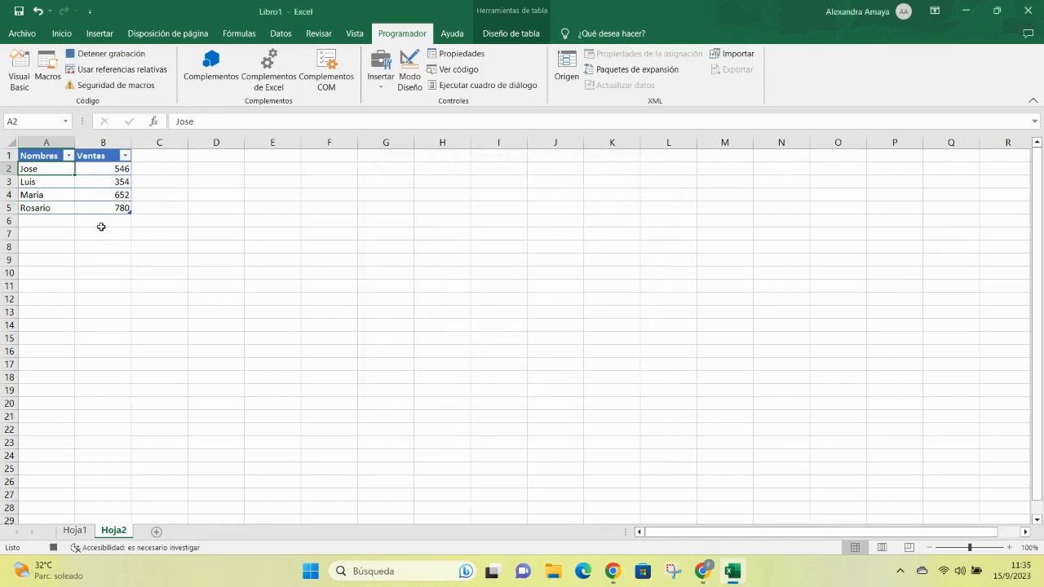
# - Clear the contents of the table's data cells A2 to A5 and B5 to B2 one by one, keeping the headers
pyautogui.press('BackSpace')
pyautogui.press('Return')
pyautogui.press('BackSpace')
pyautogui.press('Return')
pyautogui.press('BackSpace')
pyautogui.press('Return')
pyautogui.press('BackSpace')
pyautogui.press('Tab')
pyautogui.press('BackSpace')
pyautogui.press('Up')
pyautogui.press('BackSpace')
pyautogui.press('Up')
pyautogui.press('BackSpace')
pyautogui.press('Up')
pyautogui.press('BackSpace')
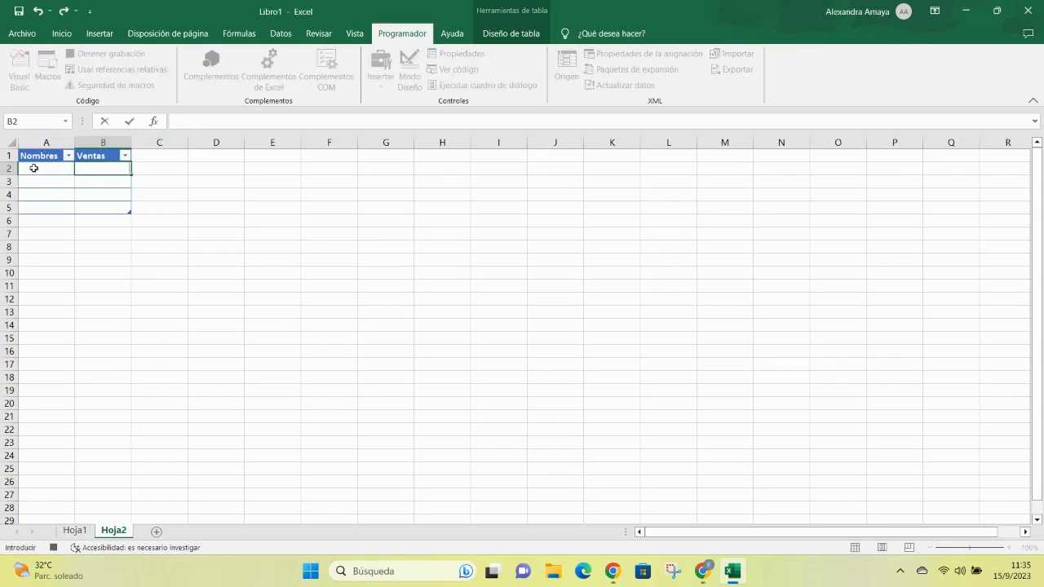
# - Stop the macro recording and check the macro list for Limpiar_Datos
pyautogui.click(111, 179)
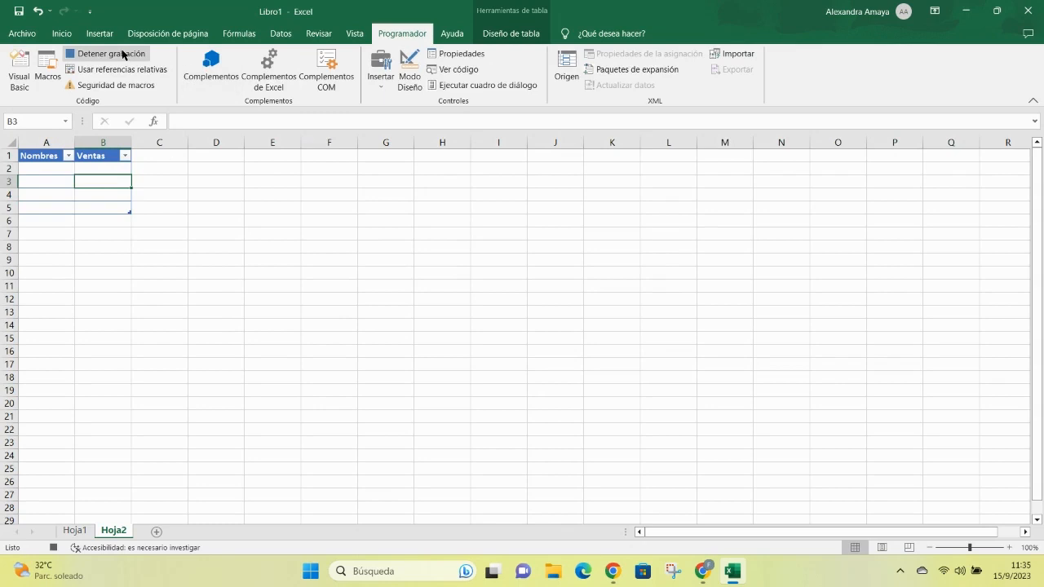
pyautogui.click(101, 56)
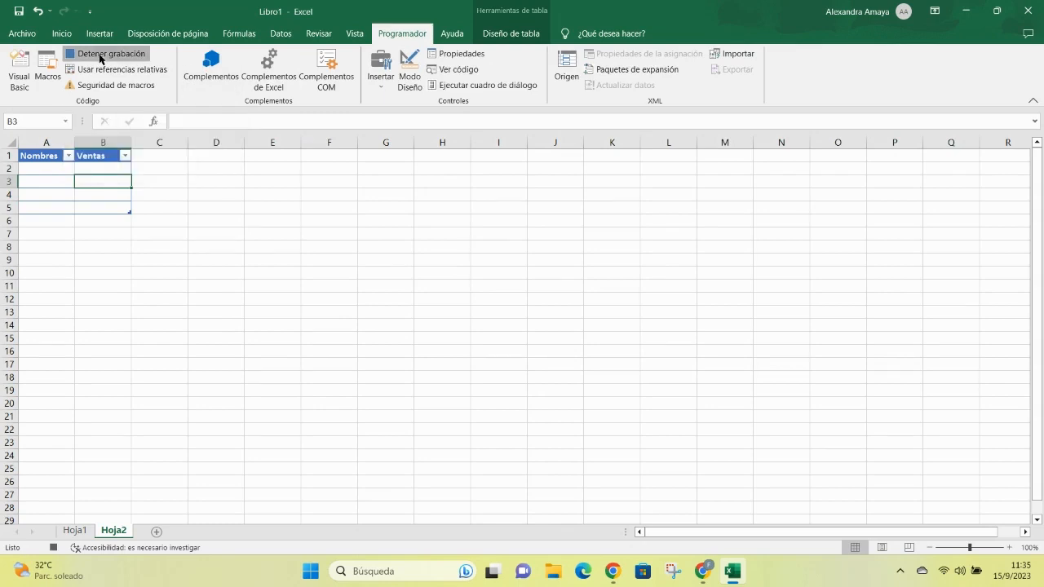
pyautogui.click(48, 73)
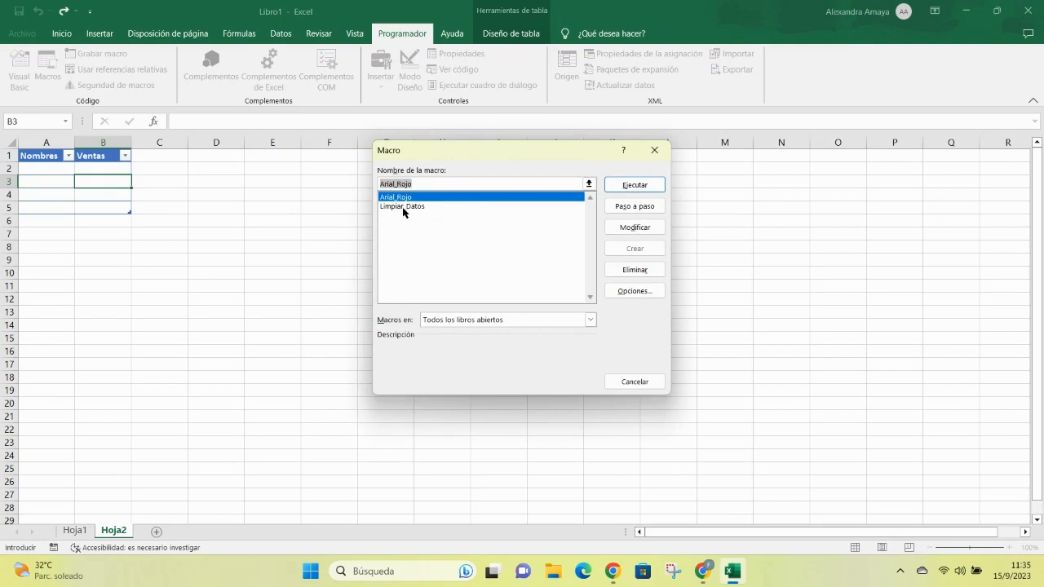
pyautogui.click(397, 207)
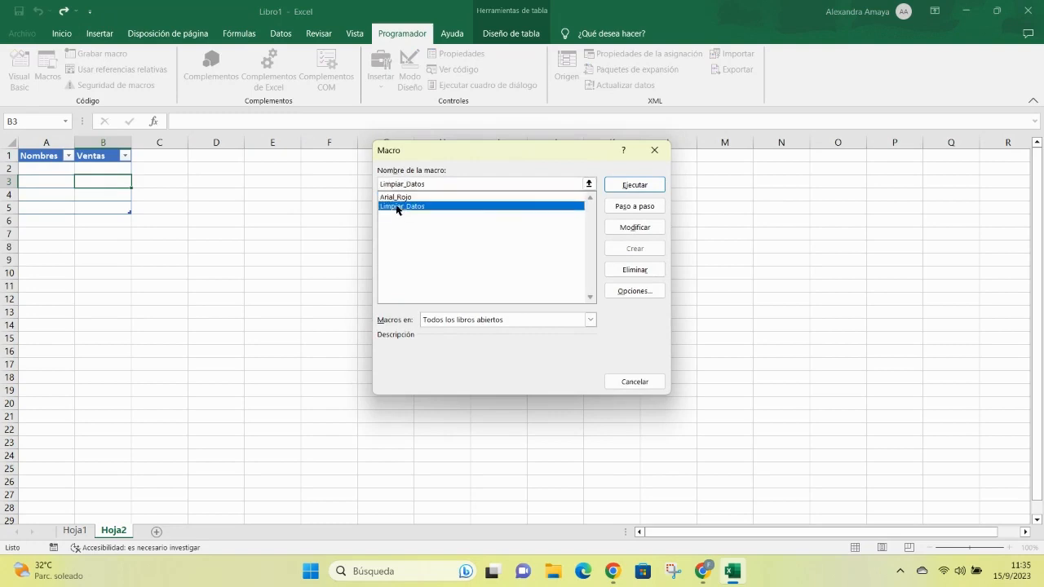
pyautogui.click(658, 152)
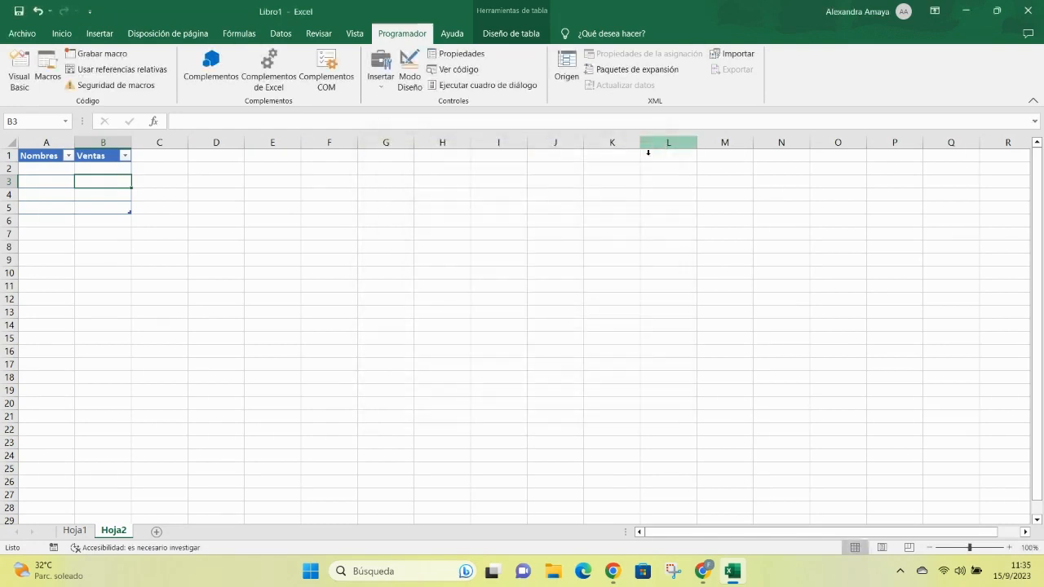
# - Undo the clearing of the names and sales values in the table on Hoja2
pyautogui.click(106, 300)
pyautogui.hotkey('ctrl', 'z')
pyautogui.hotkey('ctrl', 'z')
pyautogui.hotkey('ctrl', 'z')
pyautogui.hotkey('ctrl', 'z')
pyautogui.hotkey('ctrl', 'z')
pyautogui.hotkey('ctrl', 'z')
pyautogui.hotkey('ctrl', 'z')
pyautogui.hotkey('ctrl', 'z')
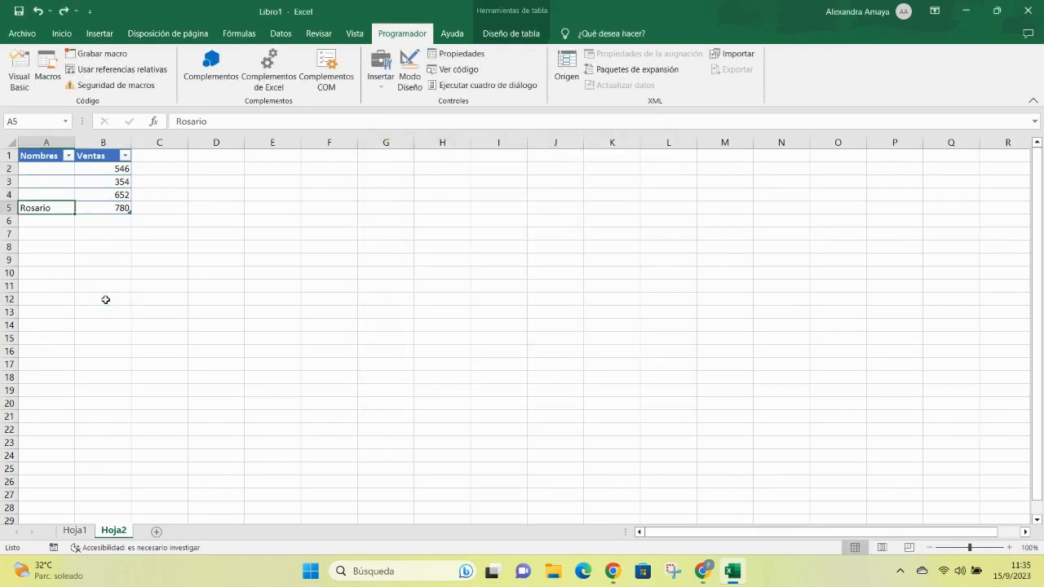
# - Add a third sheet and copy the table A1:B5 from Hoja2 into it at cell A1
pyautogui.click(156, 531)
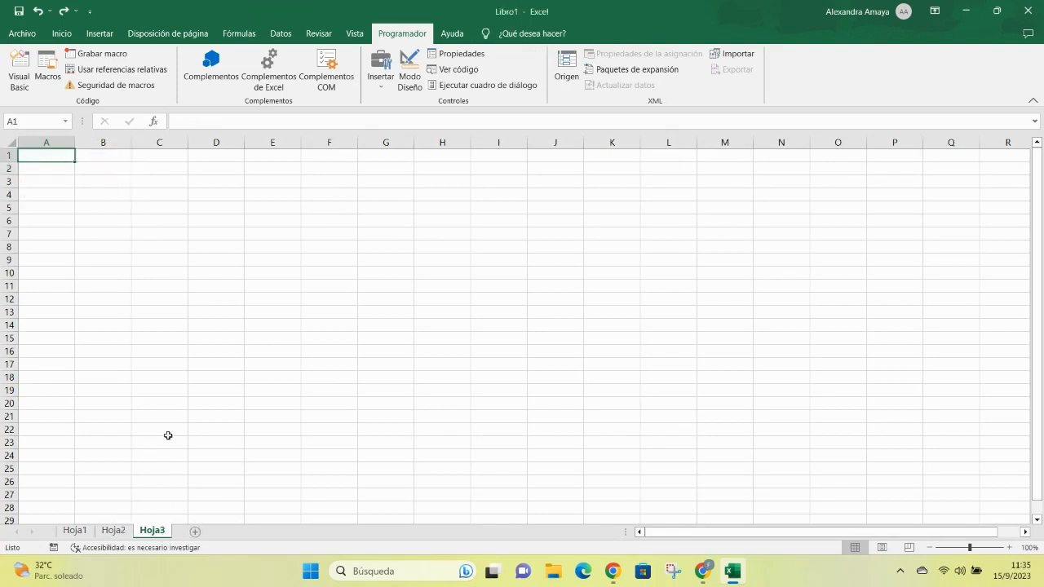
pyautogui.click(113, 531)
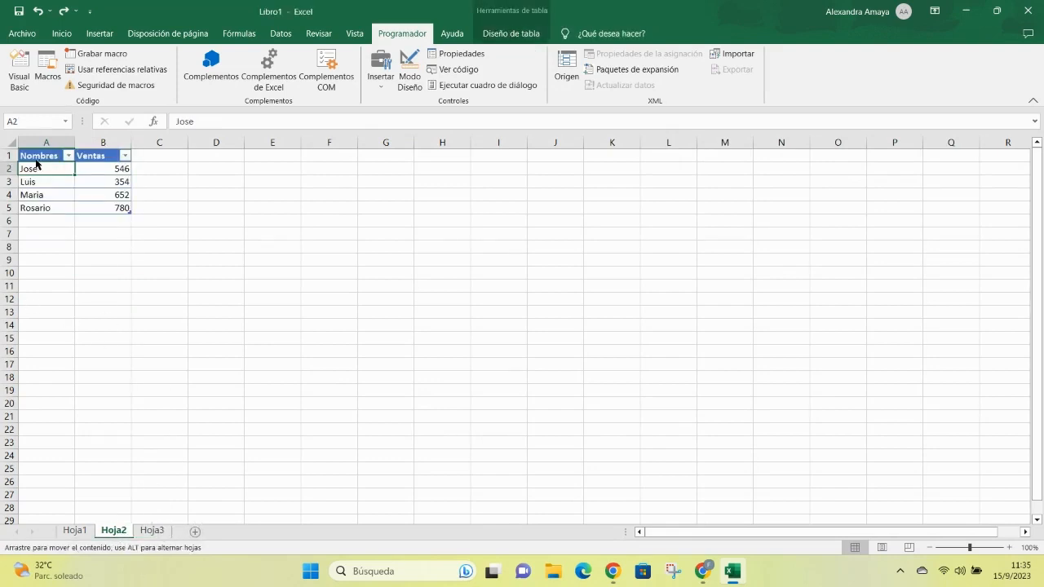
pyautogui.moveTo(37, 156); pyautogui.dragTo(116, 210)
pyautogui.hotkey('ctrl', 'c')
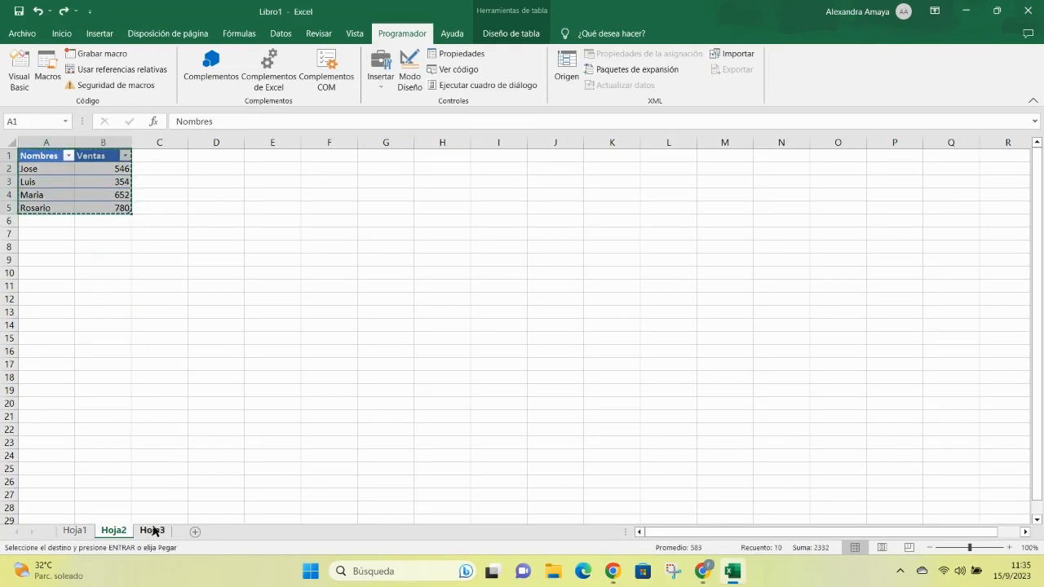
pyautogui.click(152, 531)
pyautogui.hotkey('ctrl', 'v')
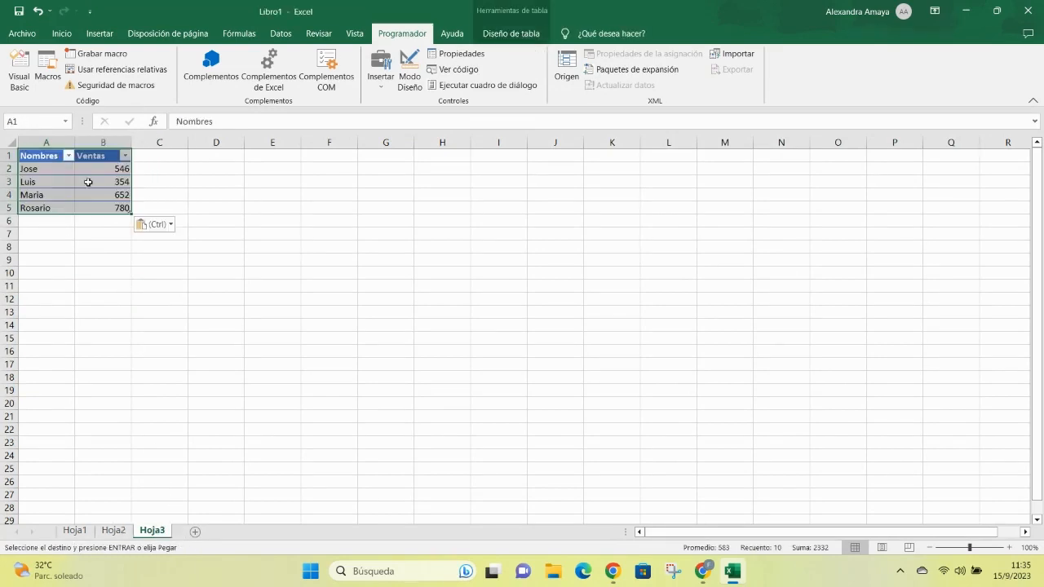
pyautogui.click(178, 210)
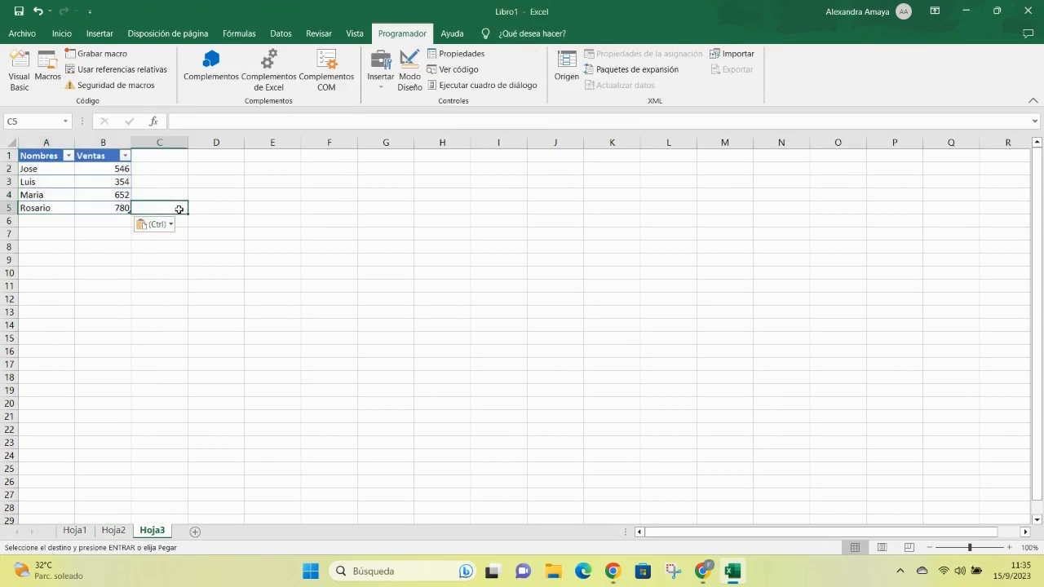
# - With cell A1 of Hoja3 selected, start recording a macro named grafica, stored in Este libro
pyautogui.click(46, 156)
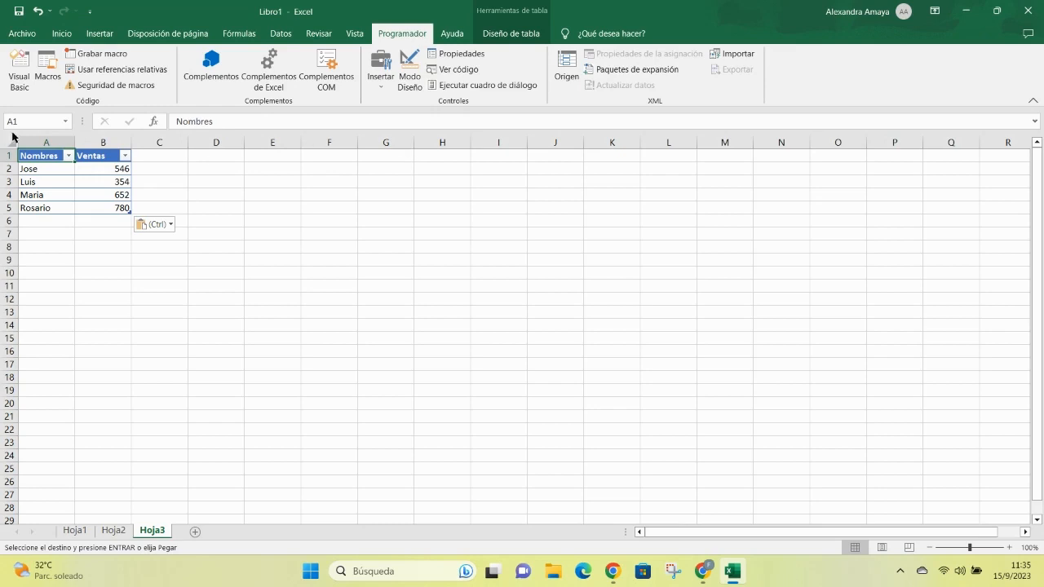
pyautogui.click(82, 55)
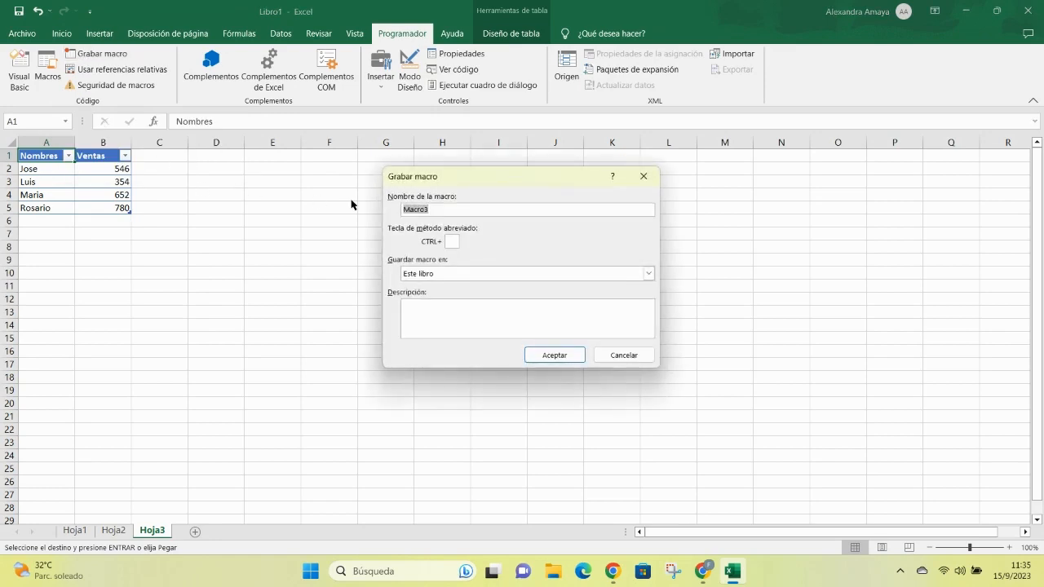
pyautogui.press('BackSpace')
pyautogui.click(571, 355)
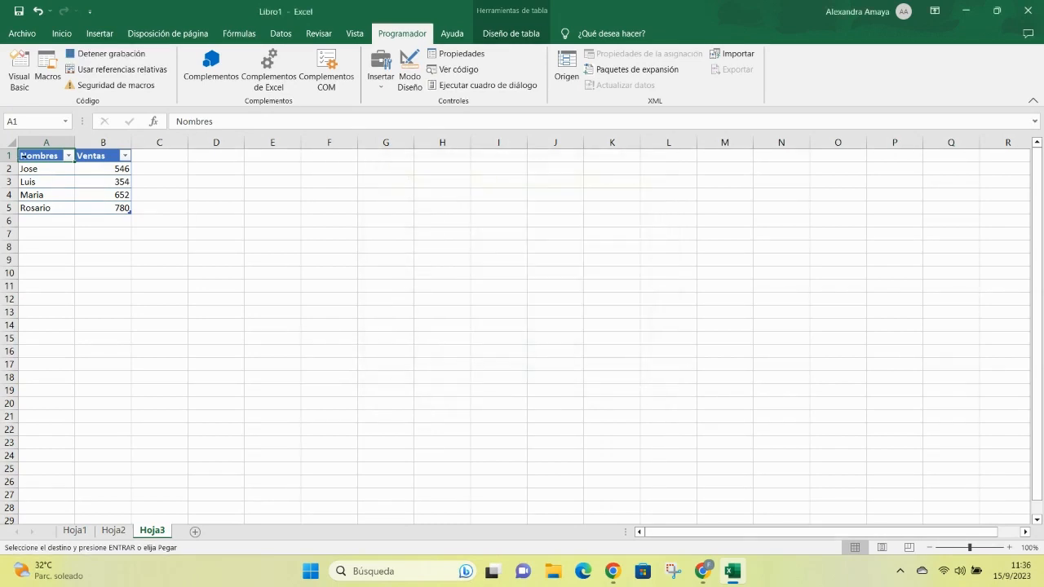
# - Insert a 2-D clustered column chart from the table range A1:B5 on Hoja3
pyautogui.moveTo(40, 155); pyautogui.dragTo(122, 210)
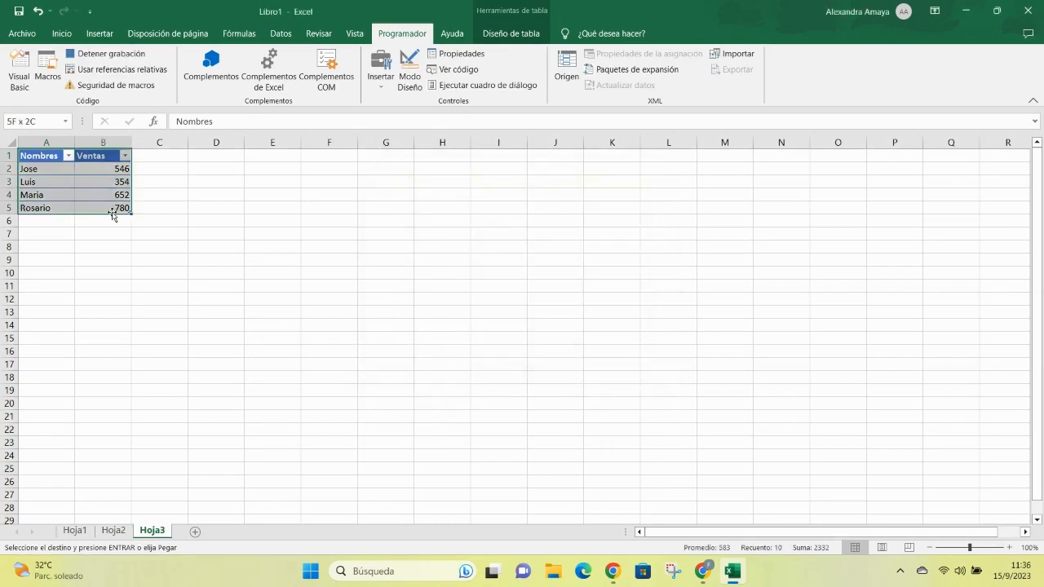
pyautogui.click(90, 35)
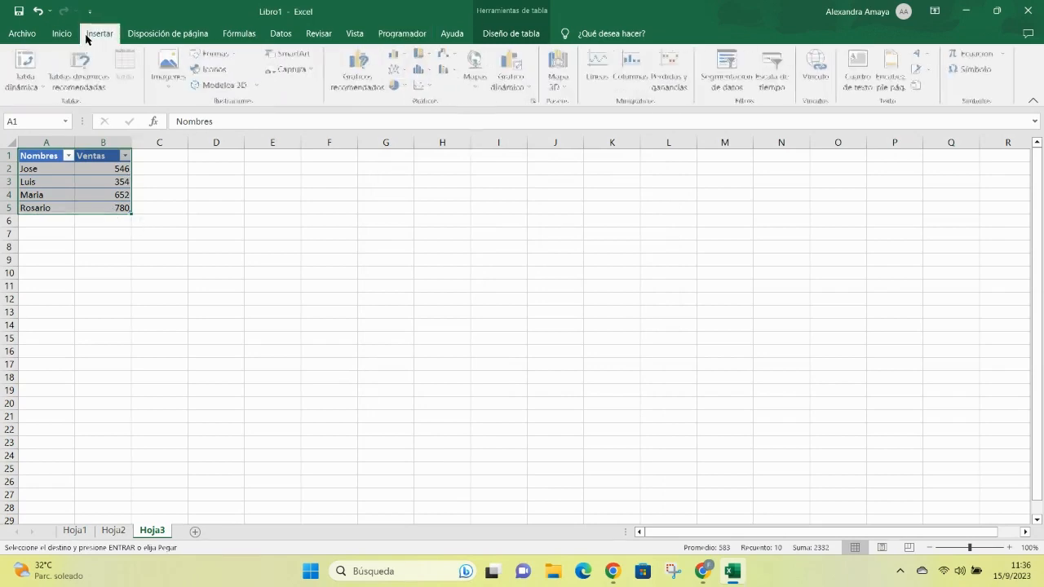
pyautogui.click(400, 60)
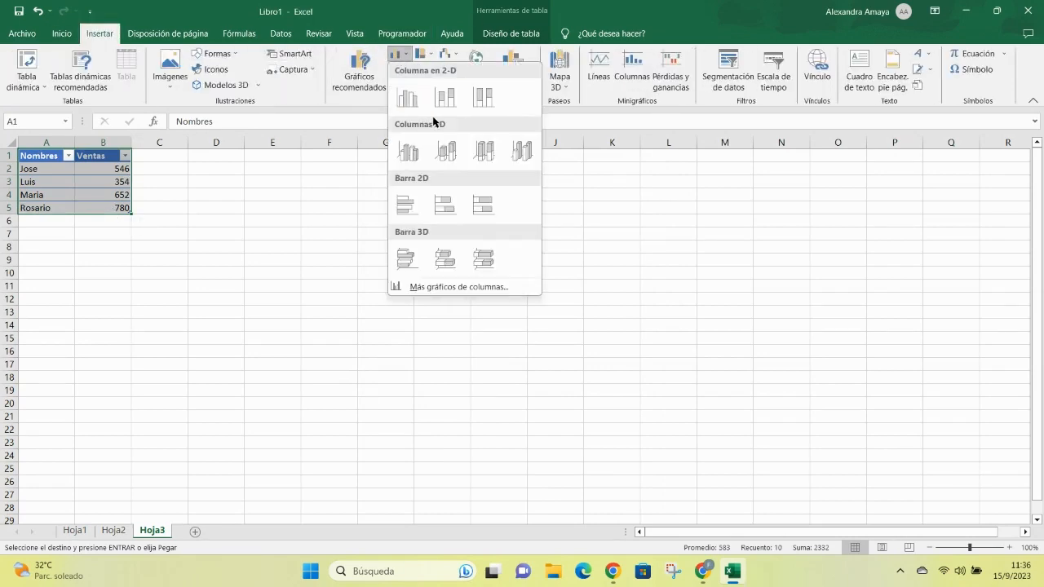
pyautogui.click(410, 101)
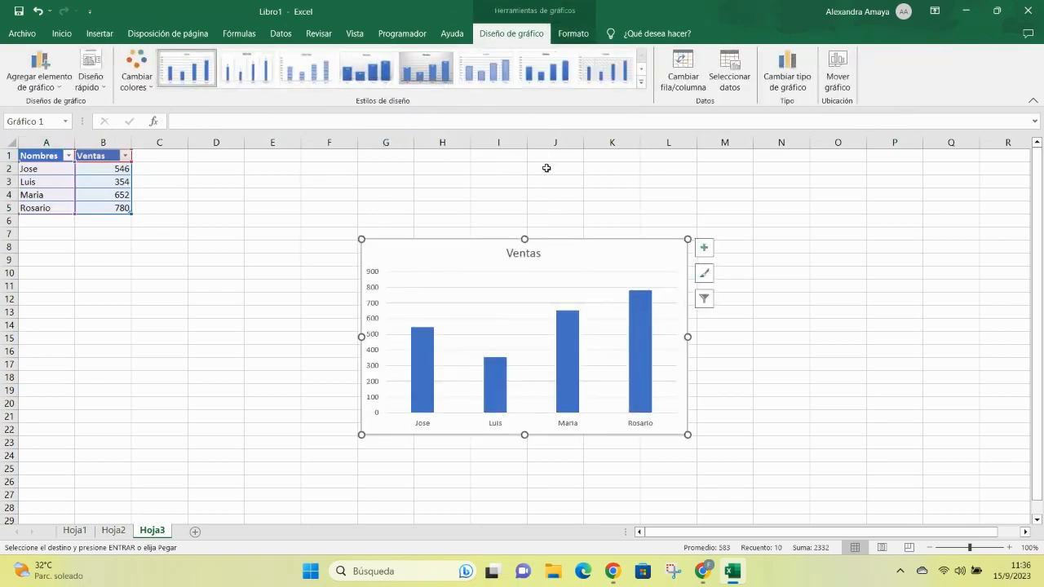
# - Stop recording the chart macro and open the list of available macros
pyautogui.click(410, 31)
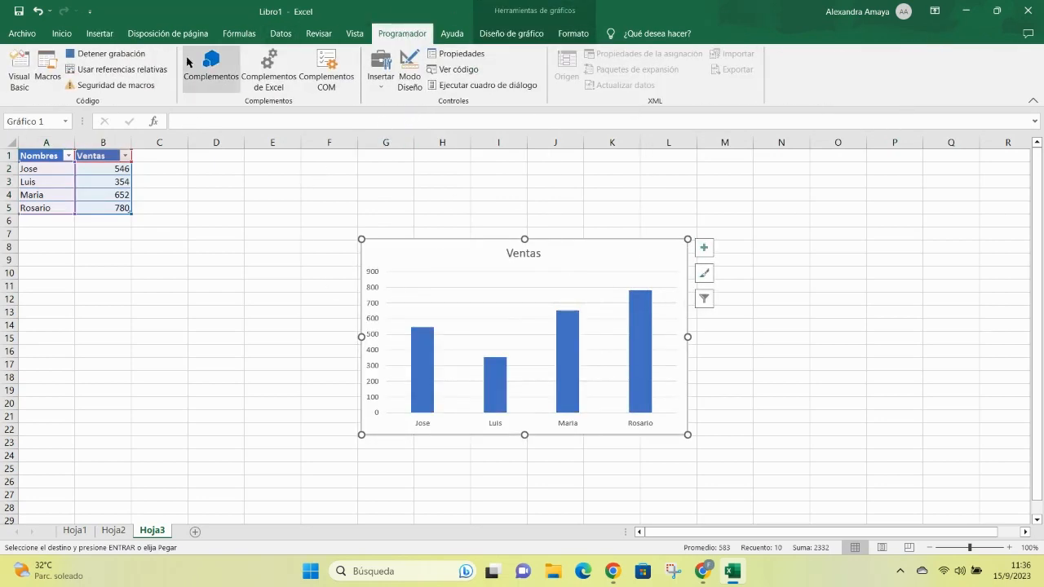
pyautogui.click(127, 55)
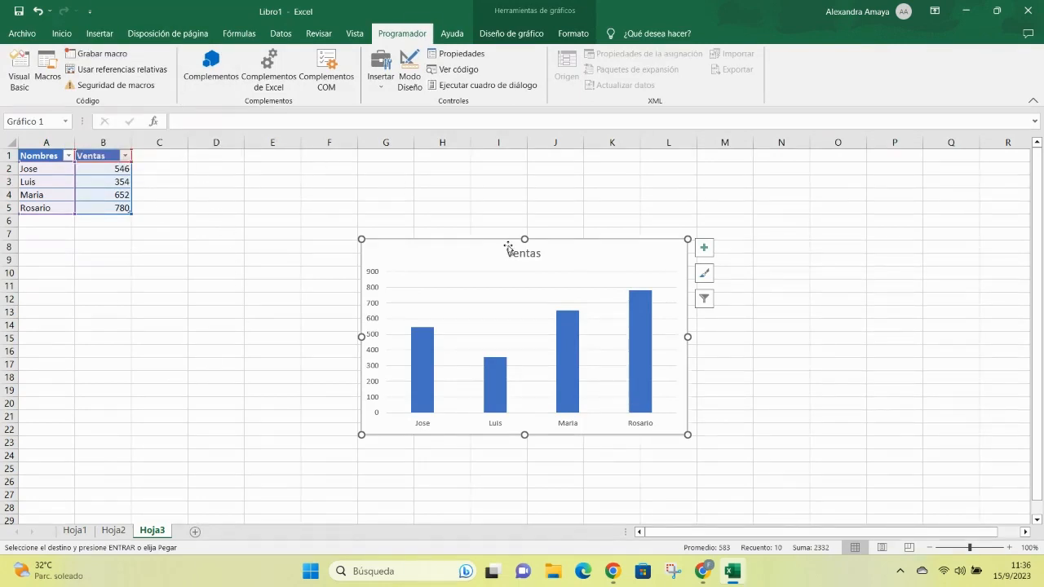
pyautogui.click(175, 338)
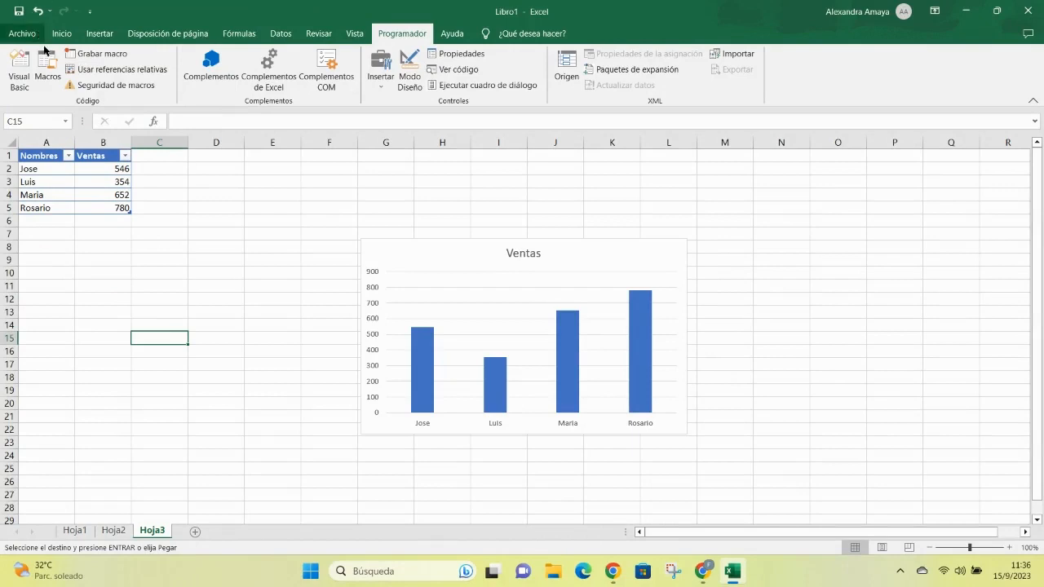
pyautogui.click(51, 72)
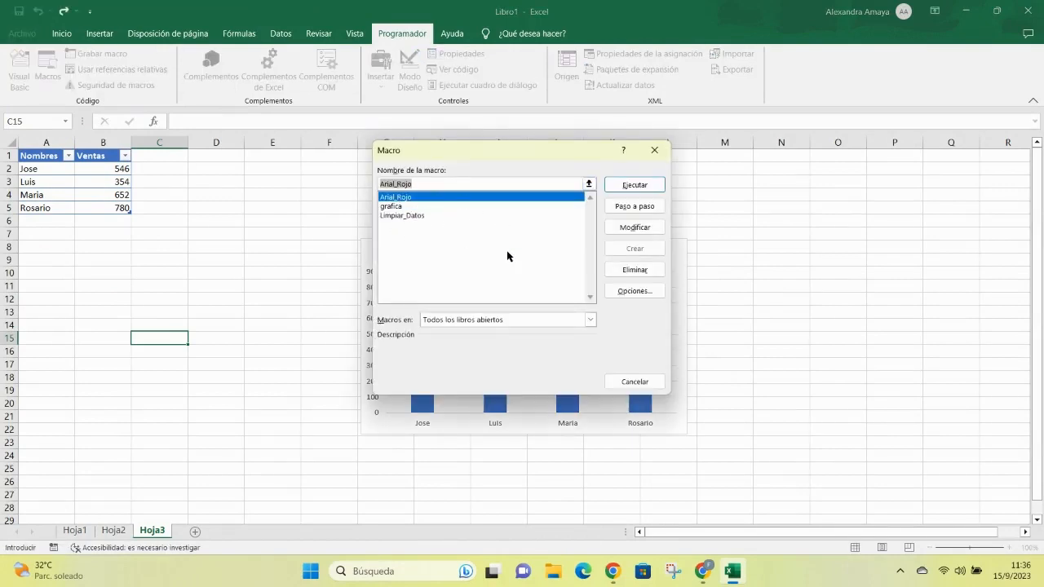
# - Close the macro list, enter a first name in cell B7 of Hoja1 and format it with the Arial_Rojo macro
pyautogui.click(655, 150)
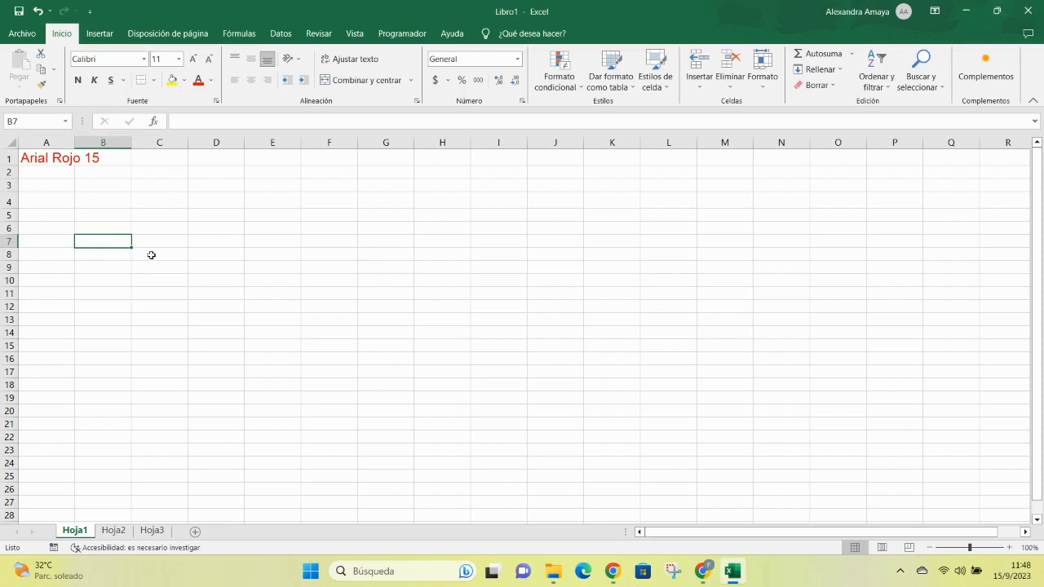
pyautogui.press('capslock')
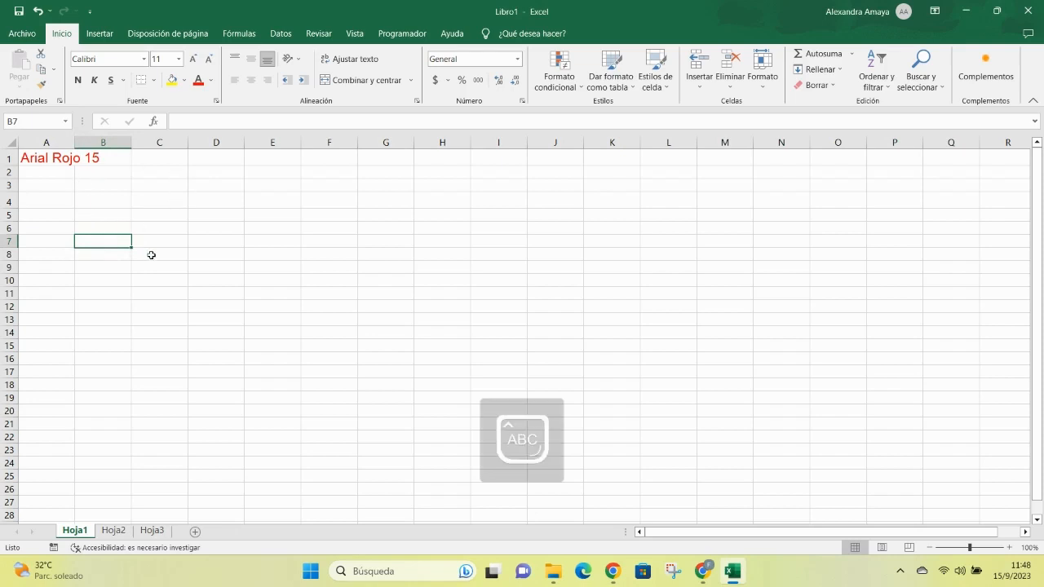
pyautogui.write('Alexa')
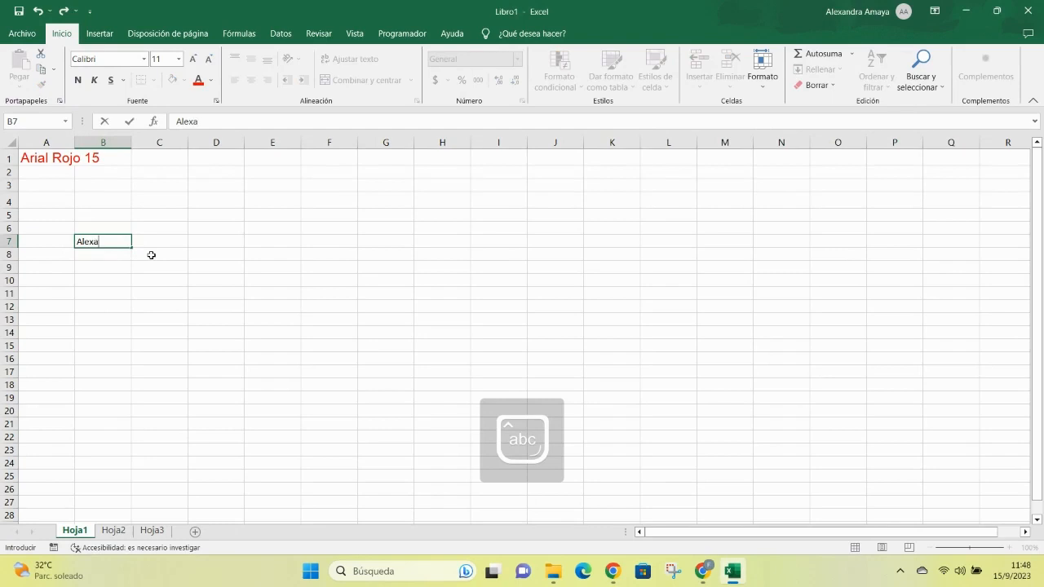
pyautogui.write('ndra')
pyautogui.click(105, 254)
pyautogui.click(103, 242)
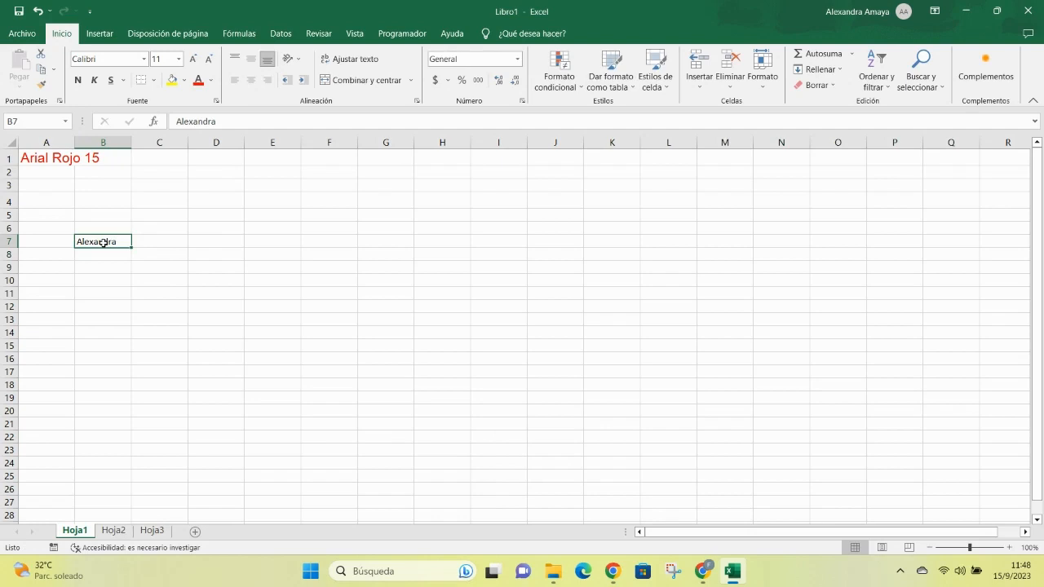
pyautogui.click(104, 243)
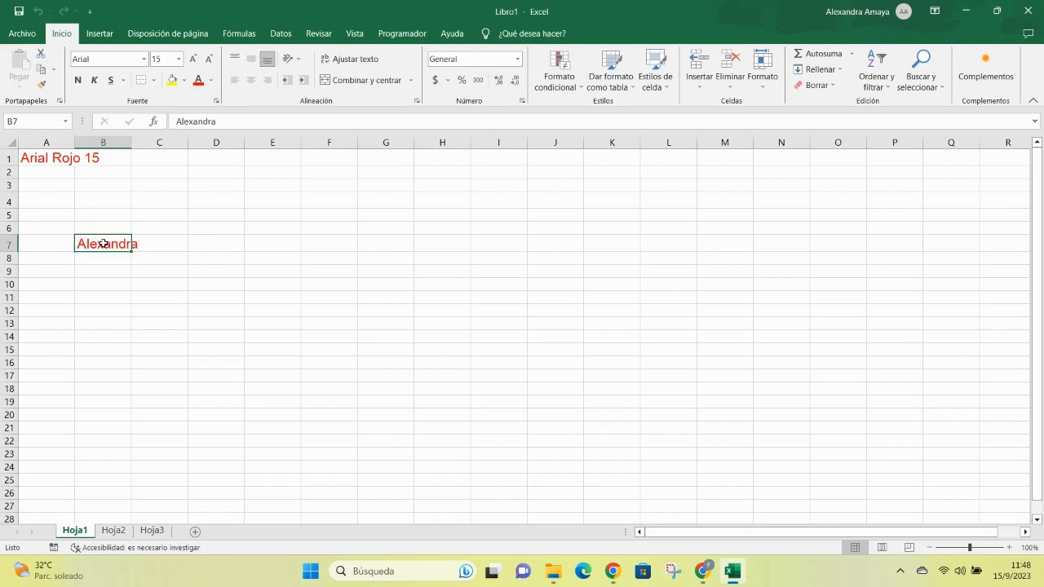
pyautogui.click(136, 294)
pyautogui.click(262, 293)
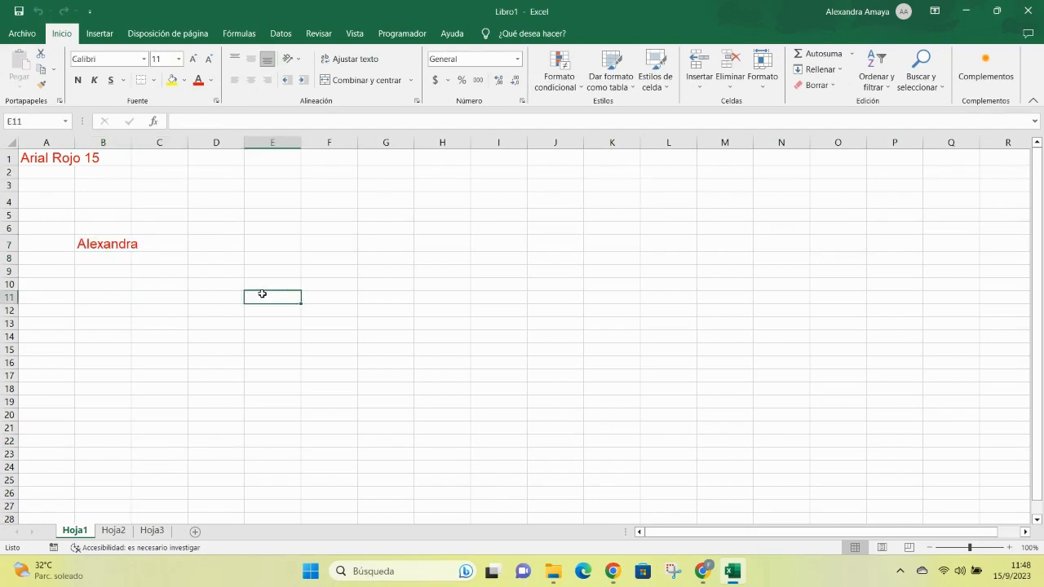
# - Enter "Macros en excel" in cell E10 and apply the Arial_Rojo macro to it
pyautogui.click(263, 284)
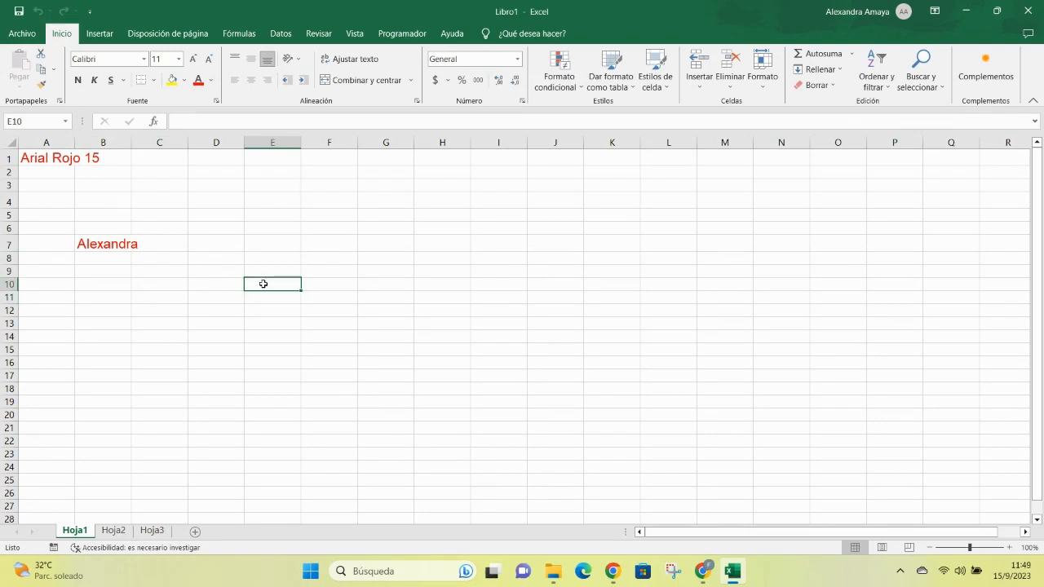
pyautogui.press('capslock')
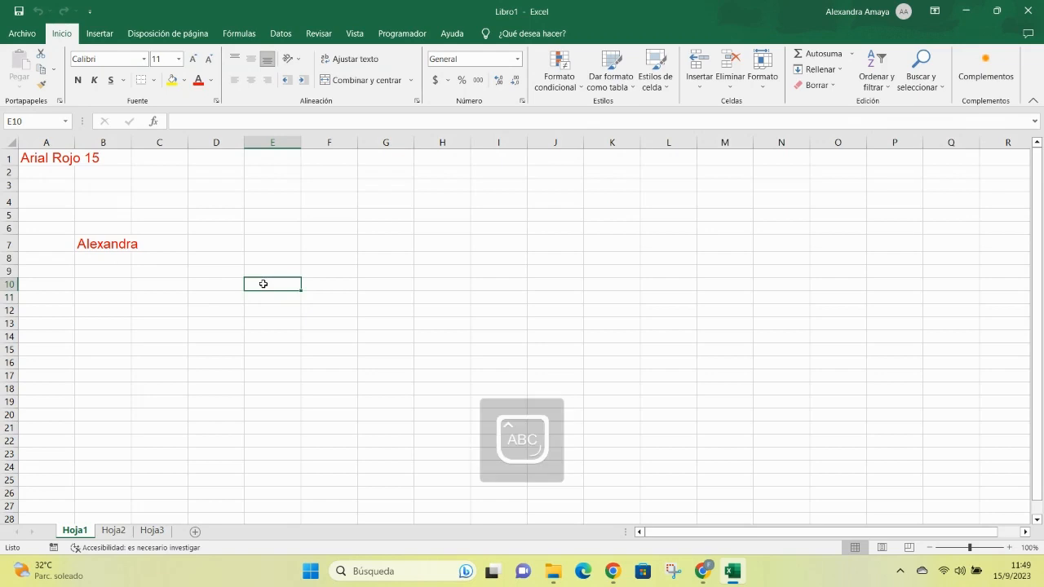
pyautogui.write('M')
pyautogui.press('capslock')
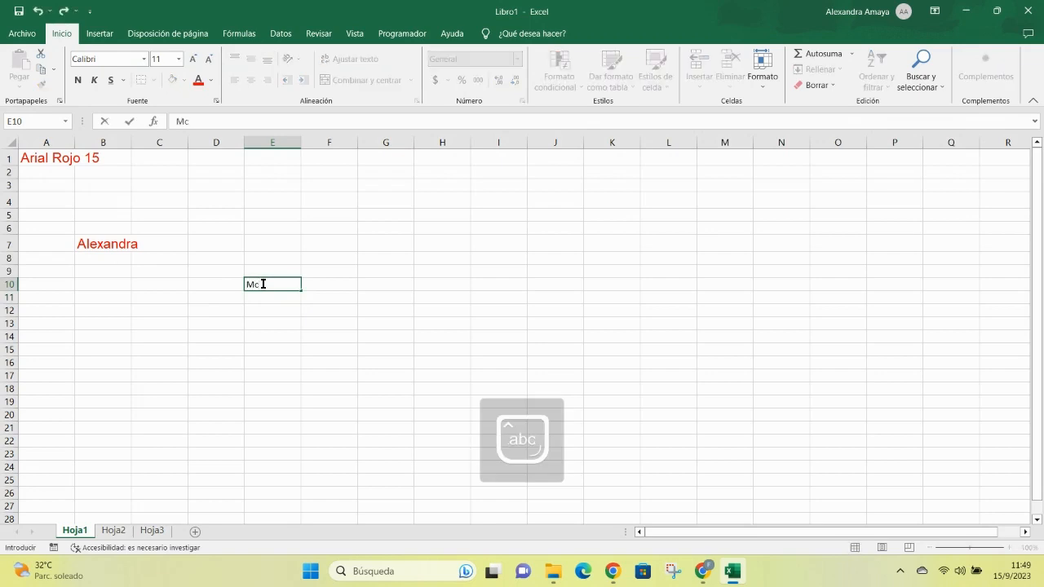
pyautogui.write('acros en excel')
pyautogui.press('Return')
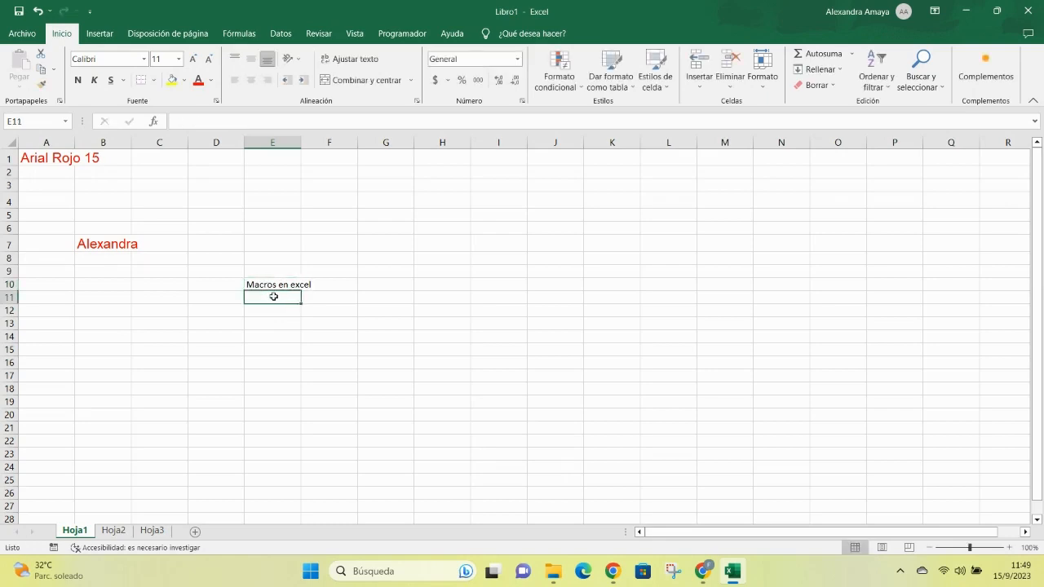
pyautogui.click(260, 281)
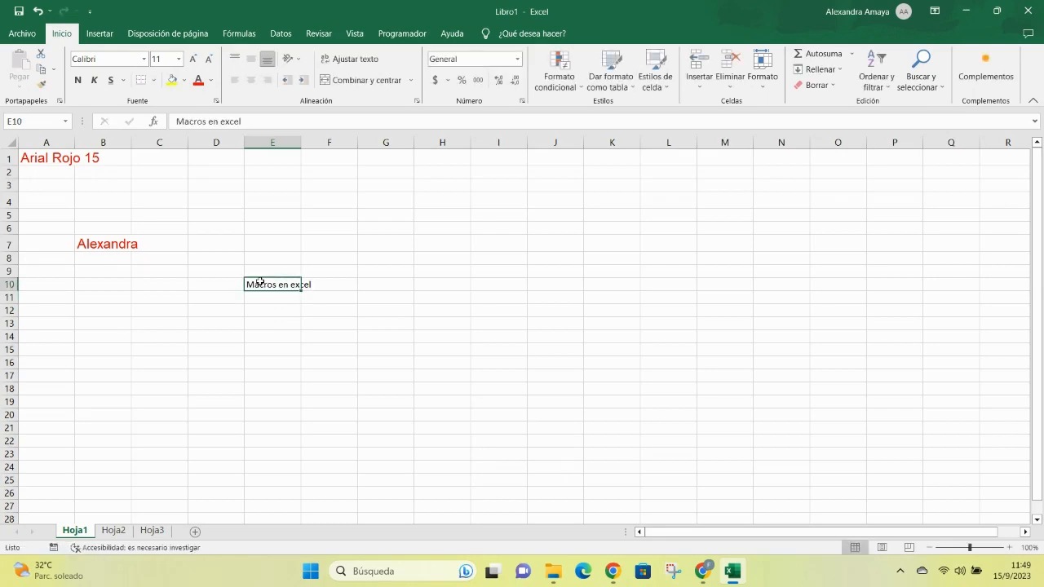
pyautogui.hotkey('ctrl', 'r')
pyautogui.click(296, 362)
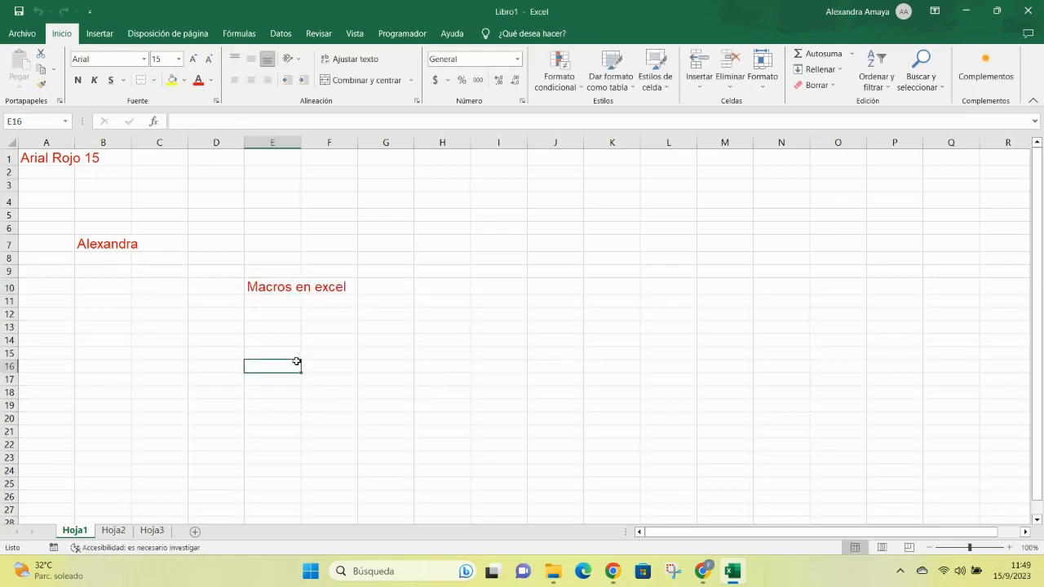
# - With cell A1 of Hoja2 selected, run the Limpiar_Datos macro on the sales table
pyautogui.click(123, 537)
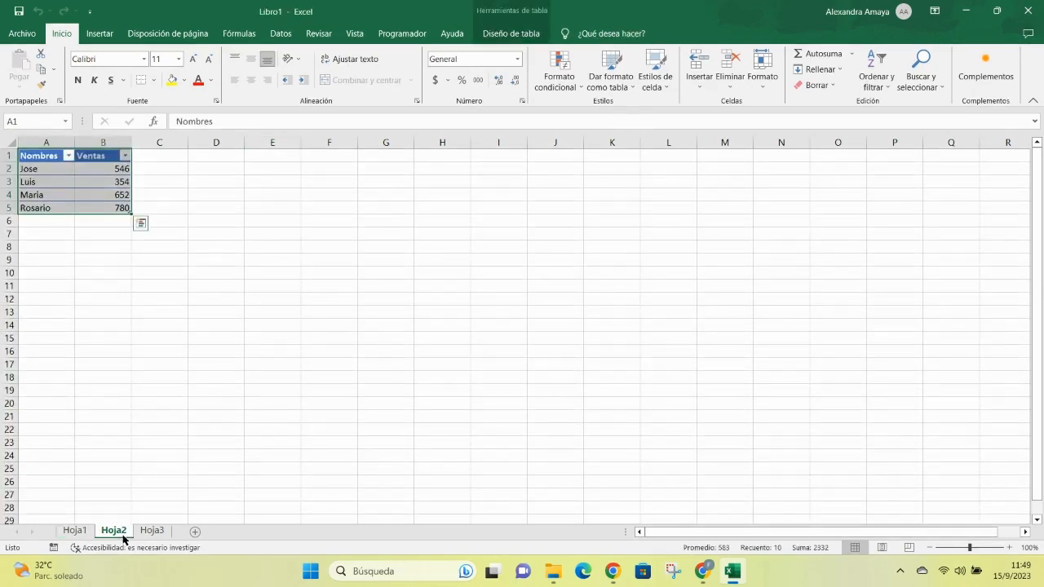
pyautogui.click(175, 242)
pyautogui.click(139, 221)
pyautogui.click(40, 158)
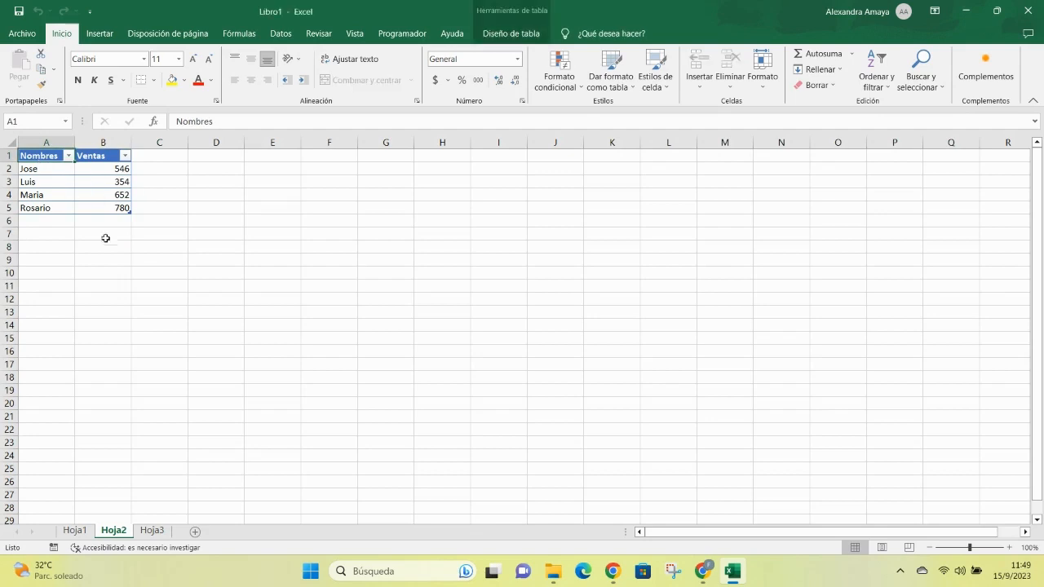
pyautogui.hotkey('ctrl', 'm')
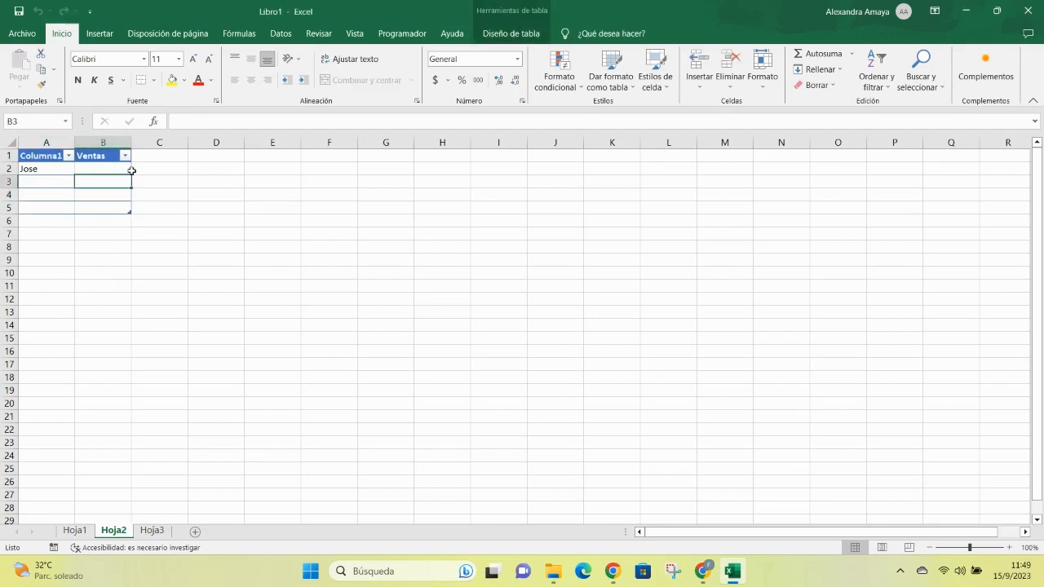
# - Fill cells A3 to A5 of the cleared table on Hoja2 with three first names
pyautogui.click(42, 168)
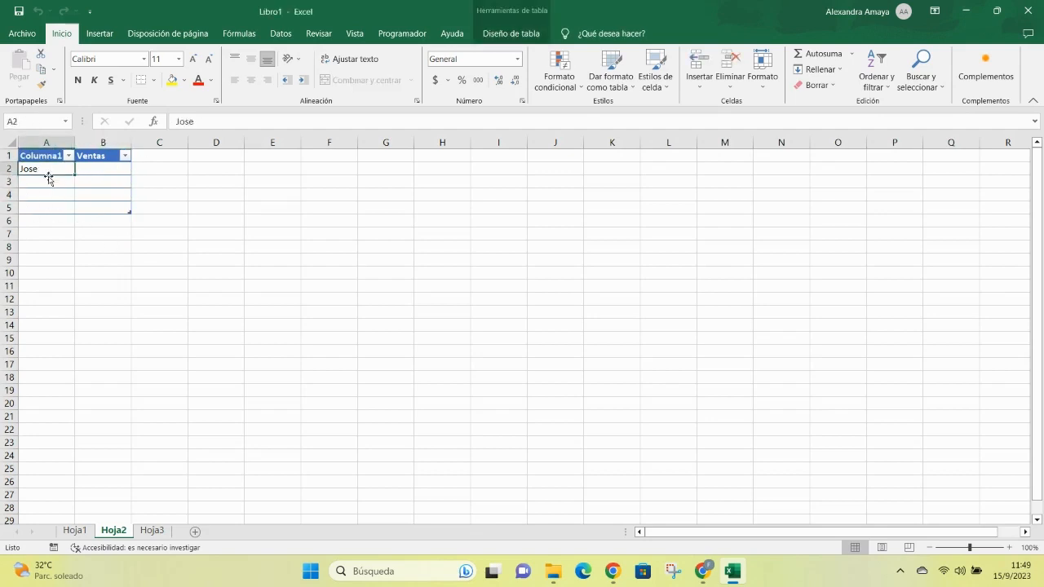
pyautogui.click(52, 185)
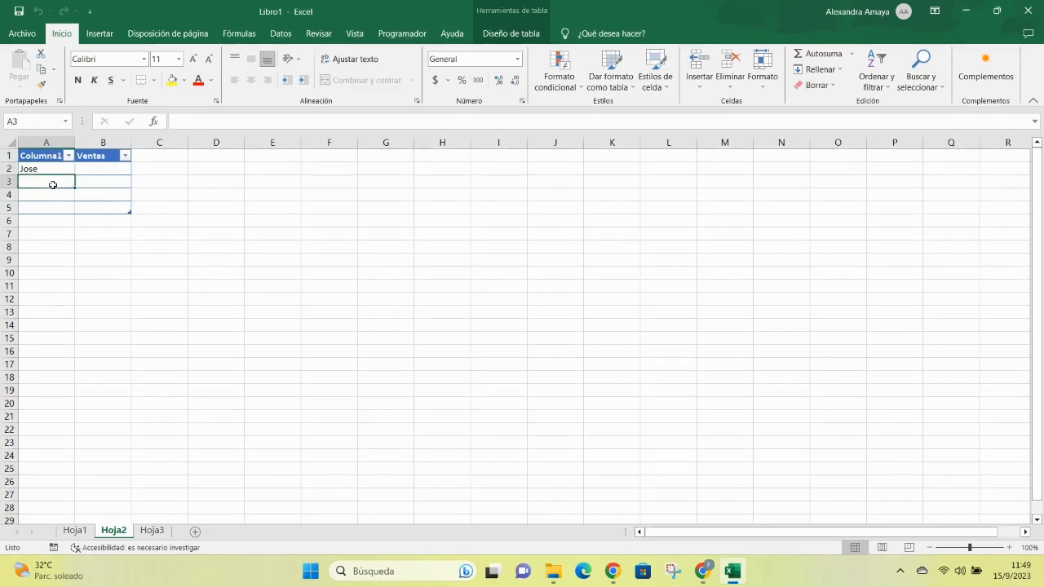
pyautogui.write('Ana')
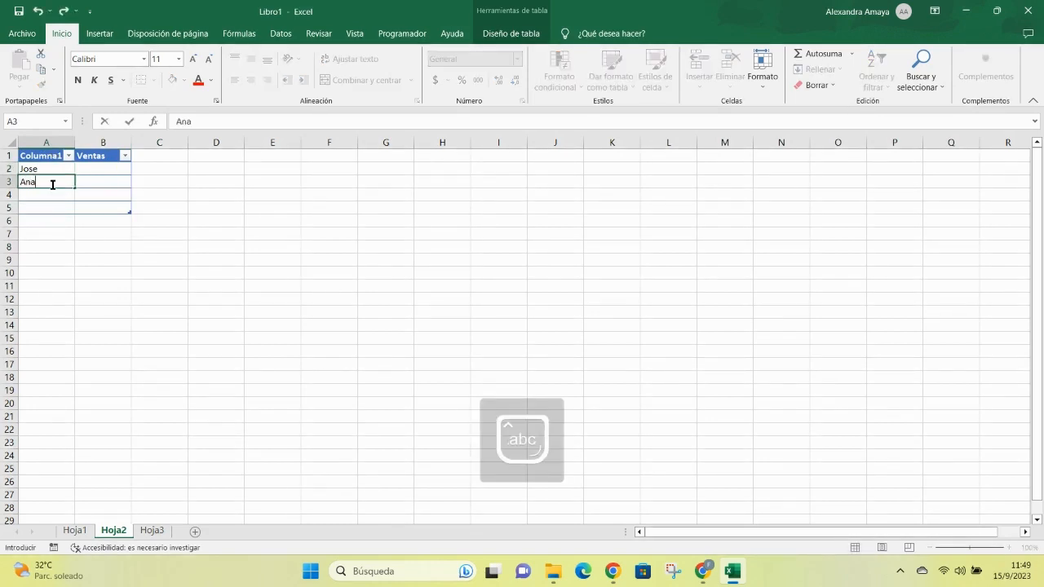
pyautogui.press('Return')
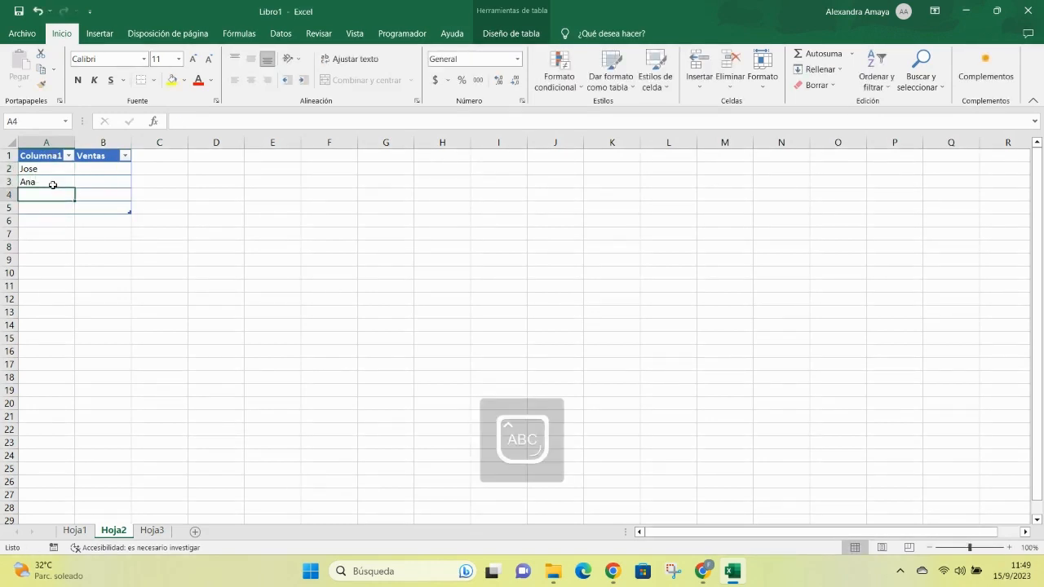
pyautogui.write('Ma')
pyautogui.write('rí')
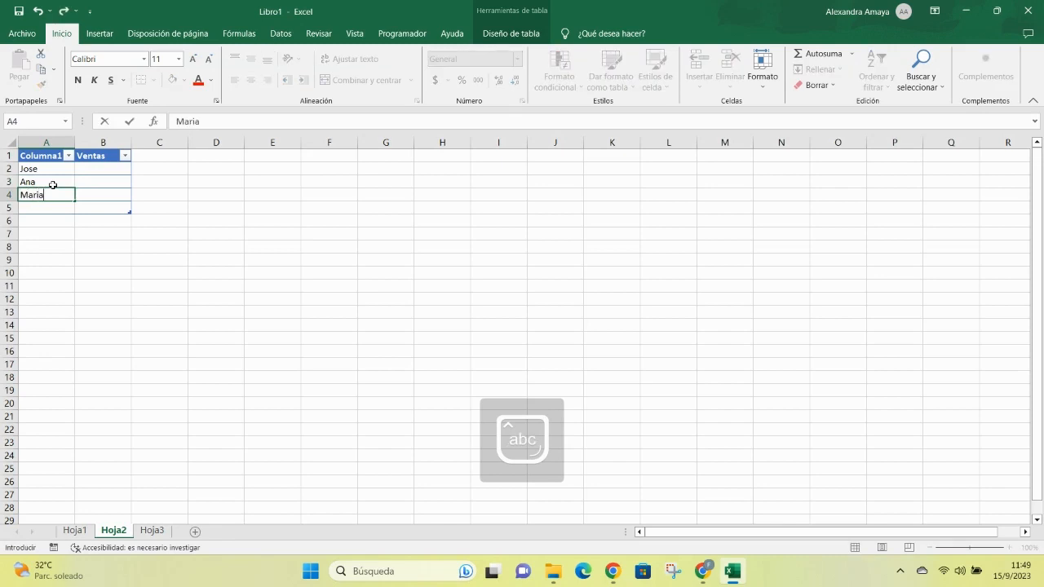
pyautogui.write('a')
pyautogui.press('Return')
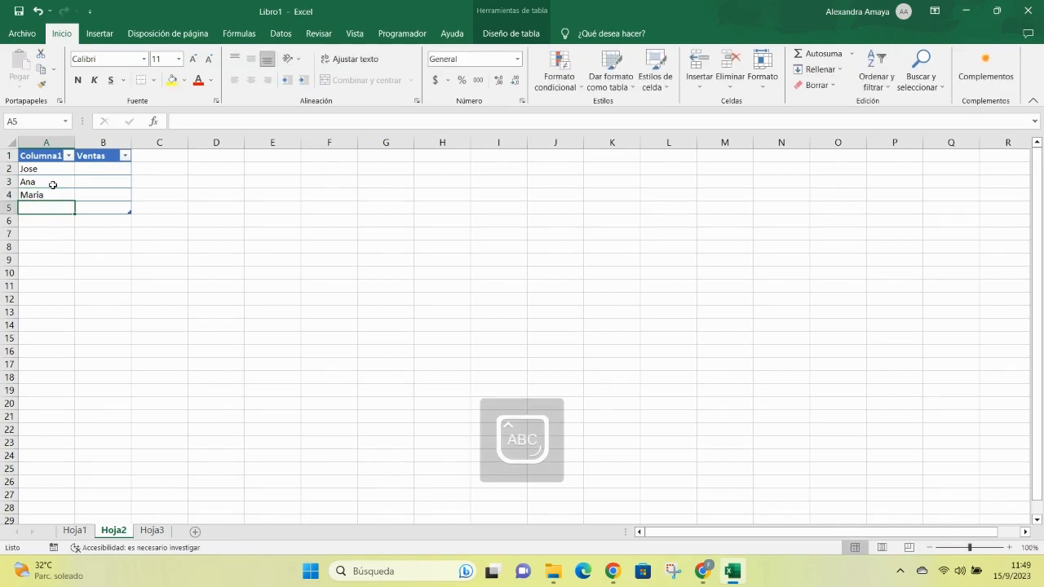
pyautogui.write('Manuel')
# - Enter the sales values 866, 496, 963 and 785 in B2:B5 and clear the table data with the Limpiar_Datos macro
pyautogui.press('Tab')
pyautogui.press('Up')
pyautogui.press('Up')
pyautogui.press('Up')
pyautogui.write('866')
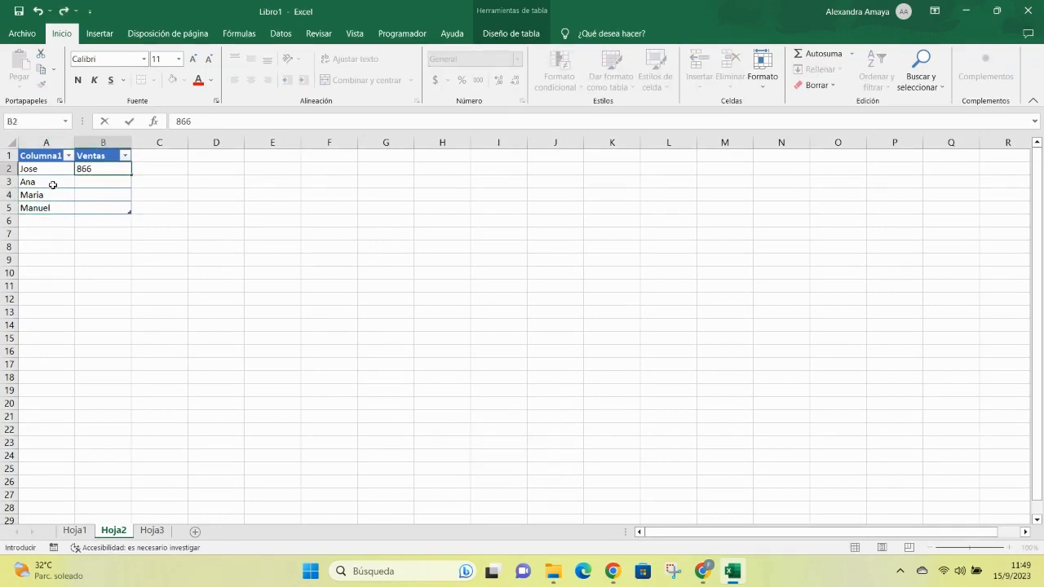
pyautogui.press('Return')
pyautogui.write('496')
pyautogui.press('Return')
pyautogui.write('963')
pyautogui.press('Return')
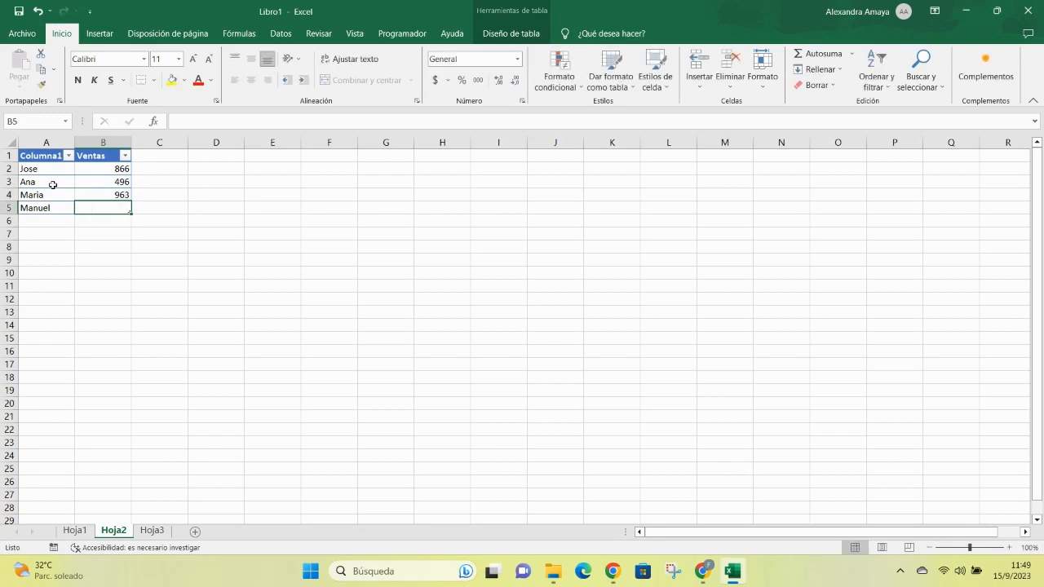
pyautogui.write('785')
pyautogui.press('Tab')
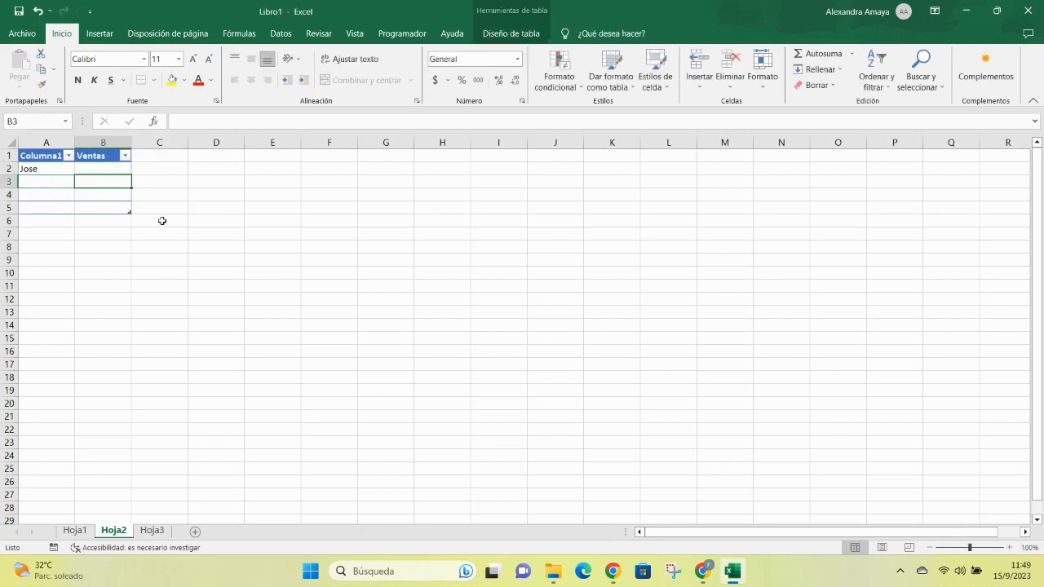
pyautogui.click(164, 228)
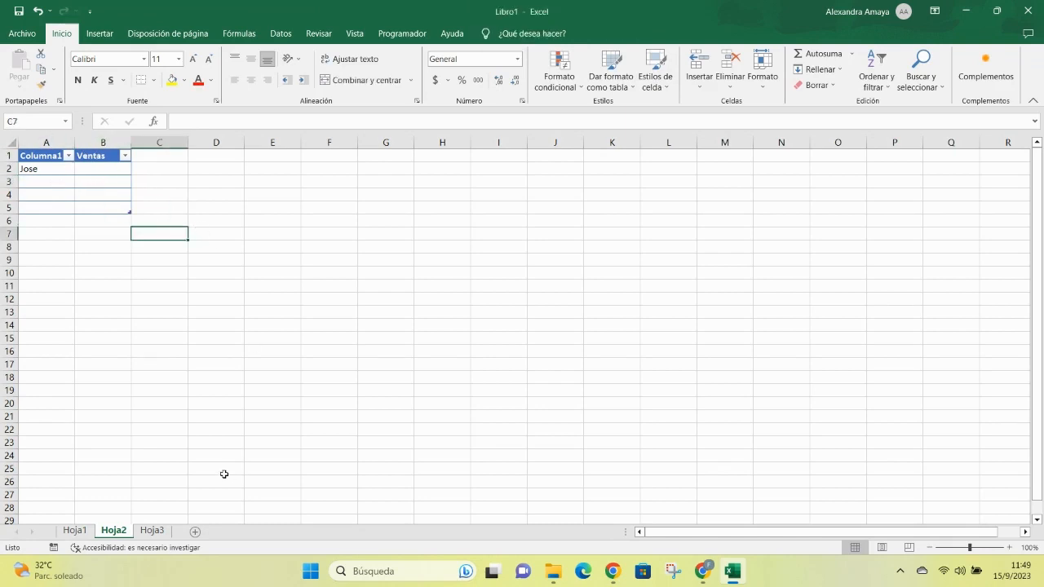
# - Delete the Ventas chart on Hoja3, recreate it with the grafica macro and remove the new chart
pyautogui.click(150, 530)
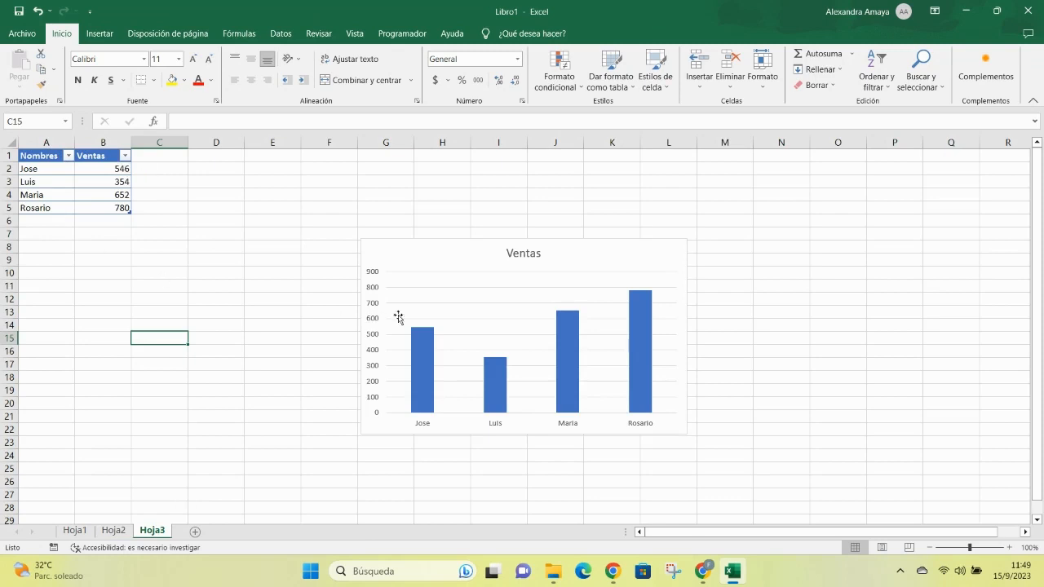
pyautogui.click(453, 248)
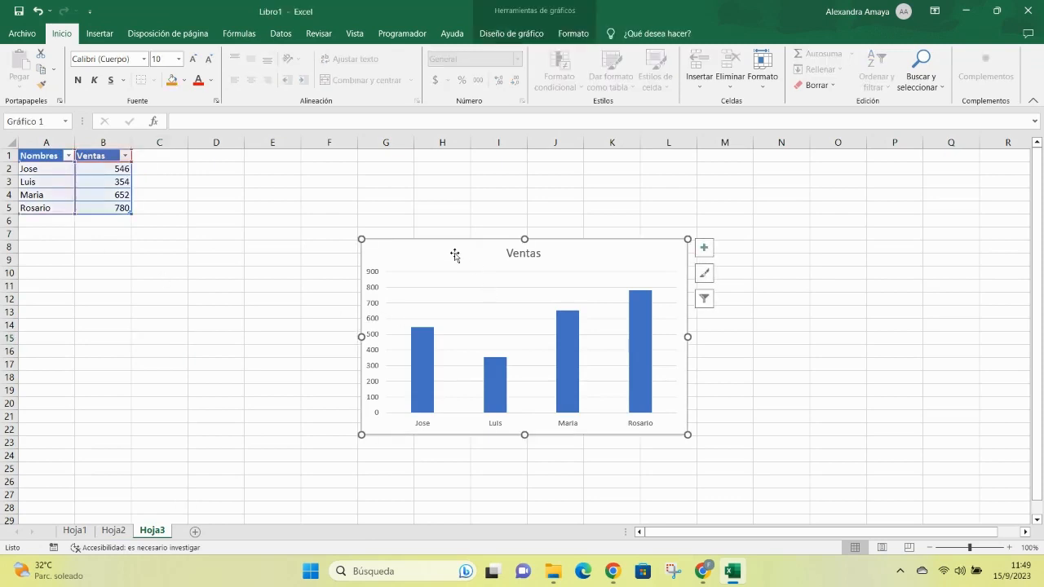
pyautogui.press('Delete')
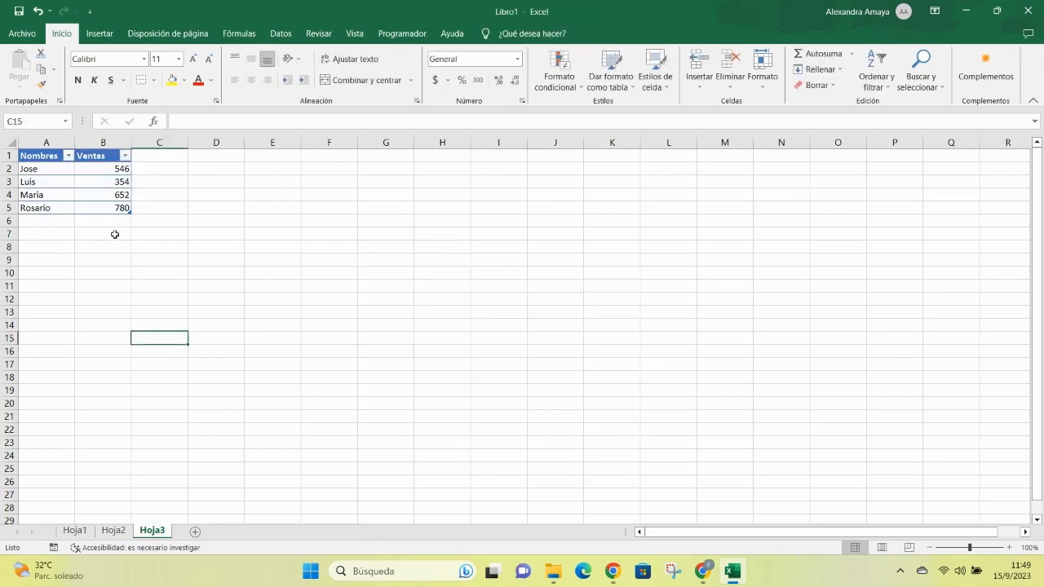
pyautogui.hotkey('ctrl', 'z')
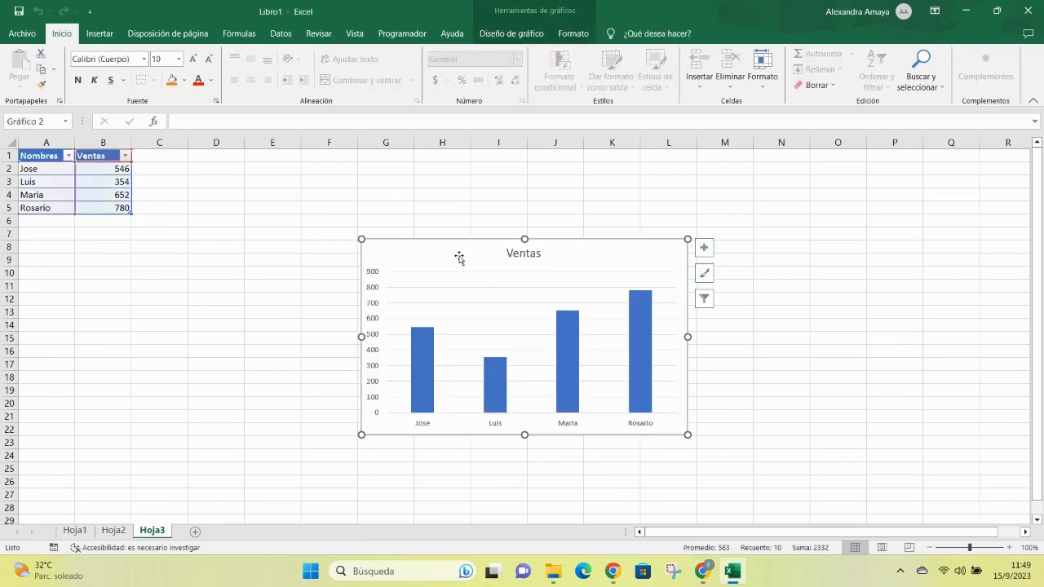
pyautogui.press('Delete')
# - Set the Ventas values in B2:B5 to 965, 1003, 579 and 687 and chart them with the grafica macro
pyautogui.click(67, 168)
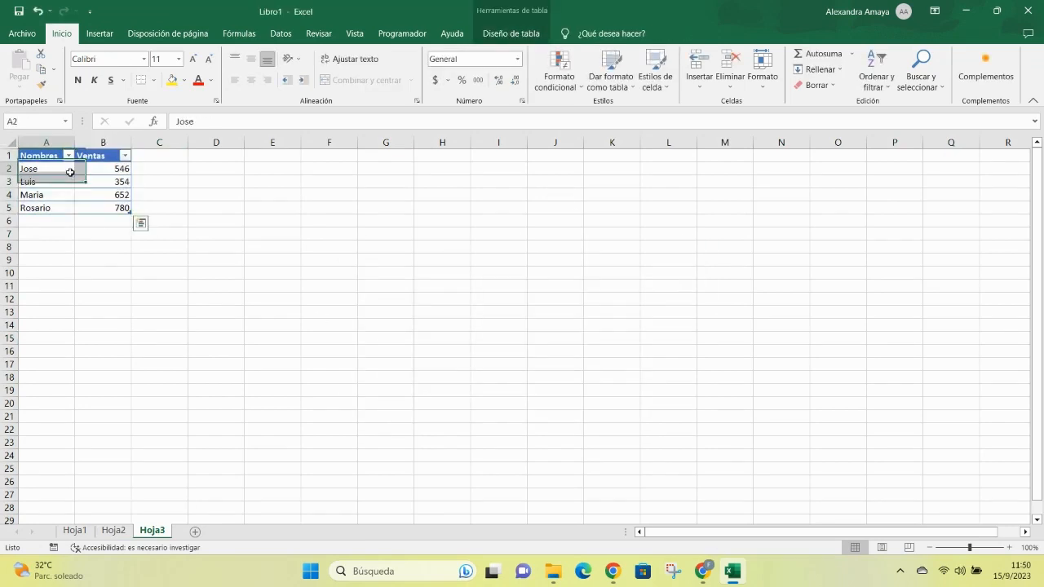
pyautogui.click(120, 169)
pyautogui.press('BackSpace')
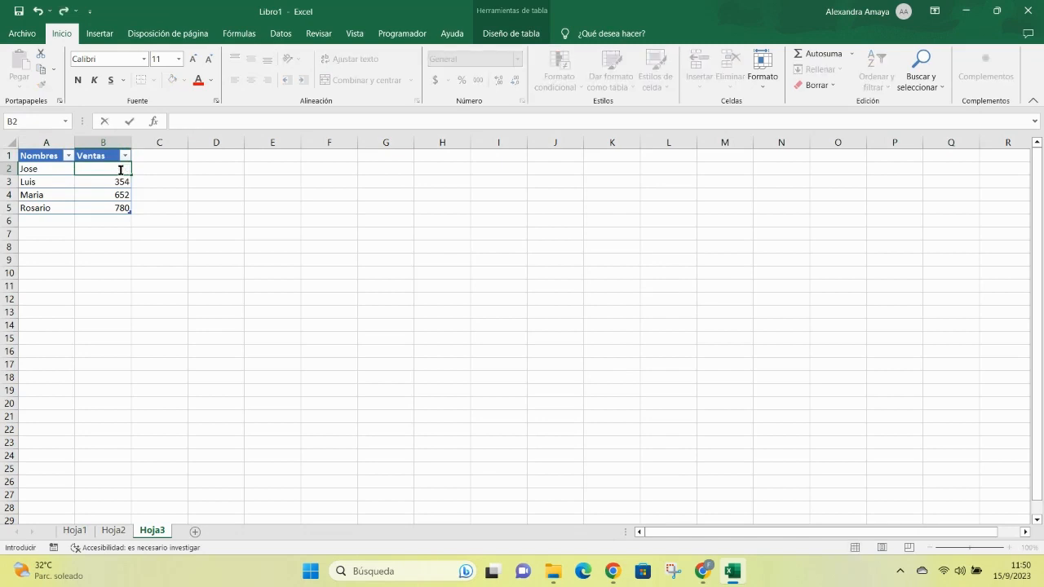
pyautogui.write('965')
pyautogui.press('Return')
pyautogui.write('1003')
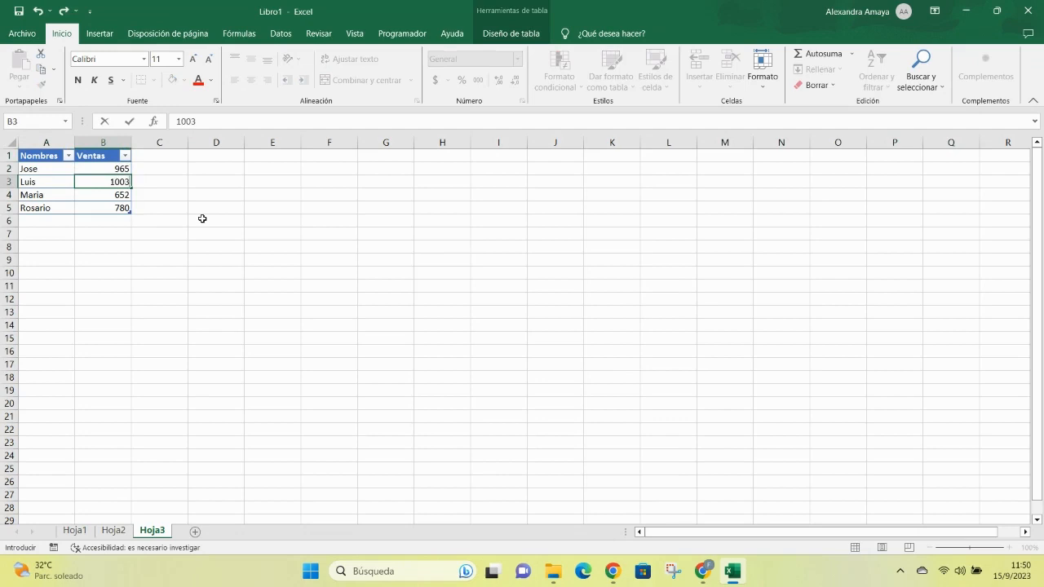
pyautogui.press('Return')
pyautogui.write('579')
pyautogui.press('Return')
pyautogui.write('687')
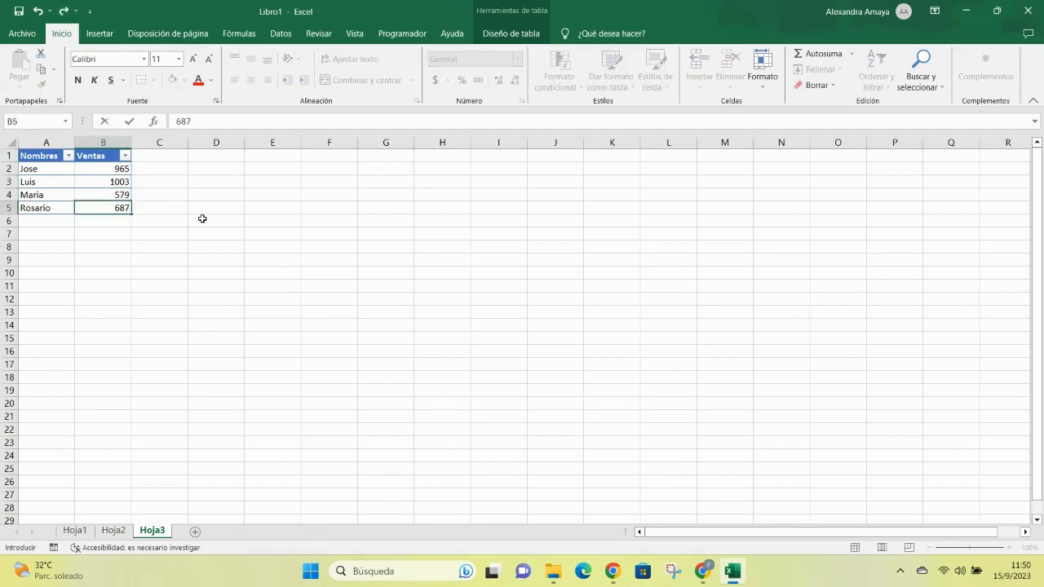
pyautogui.press('Return')
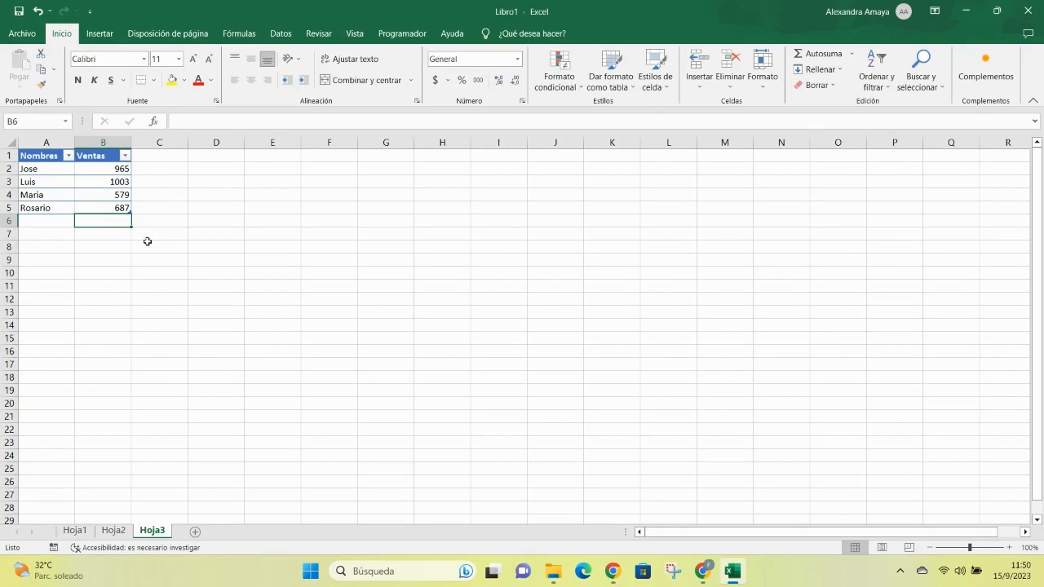
pyautogui.hotkey('alt', 'F1')
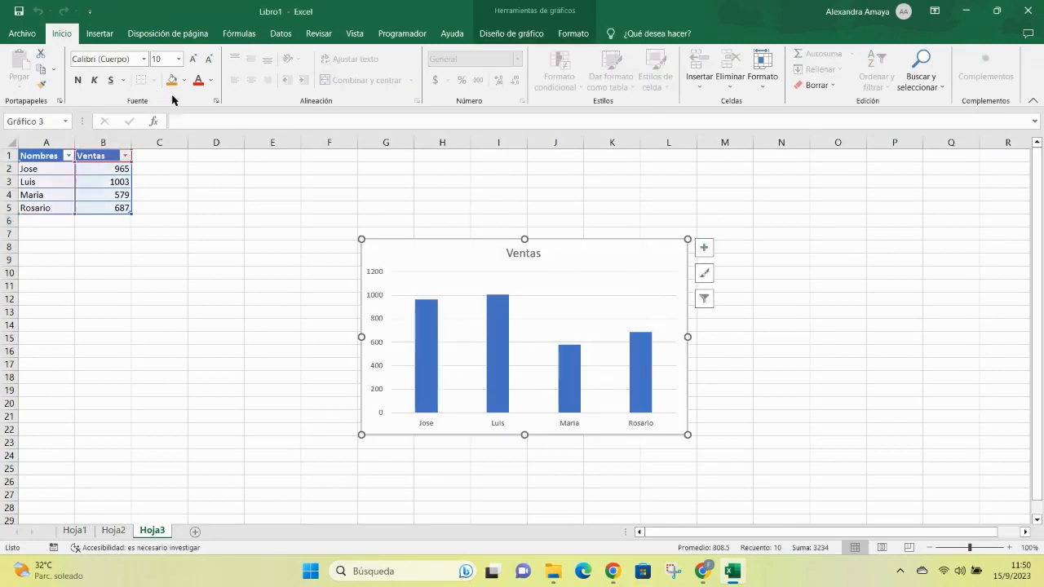
# - Delete the Ventas chart on Hoja3 and look over the contents of Hoja1, Hoja2 and Hoja3
pyautogui.press('Delete')
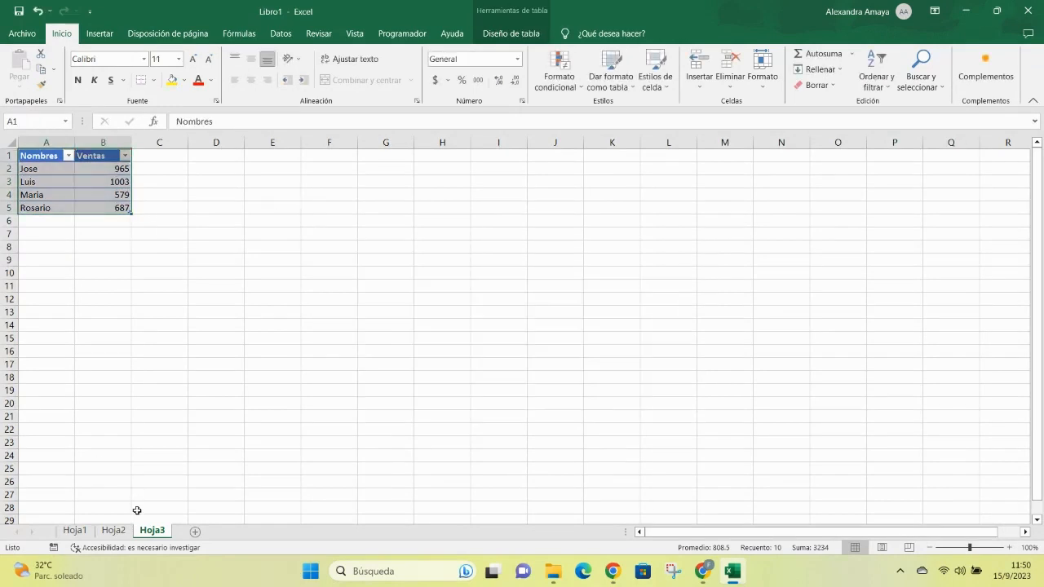
pyautogui.click(75, 531)
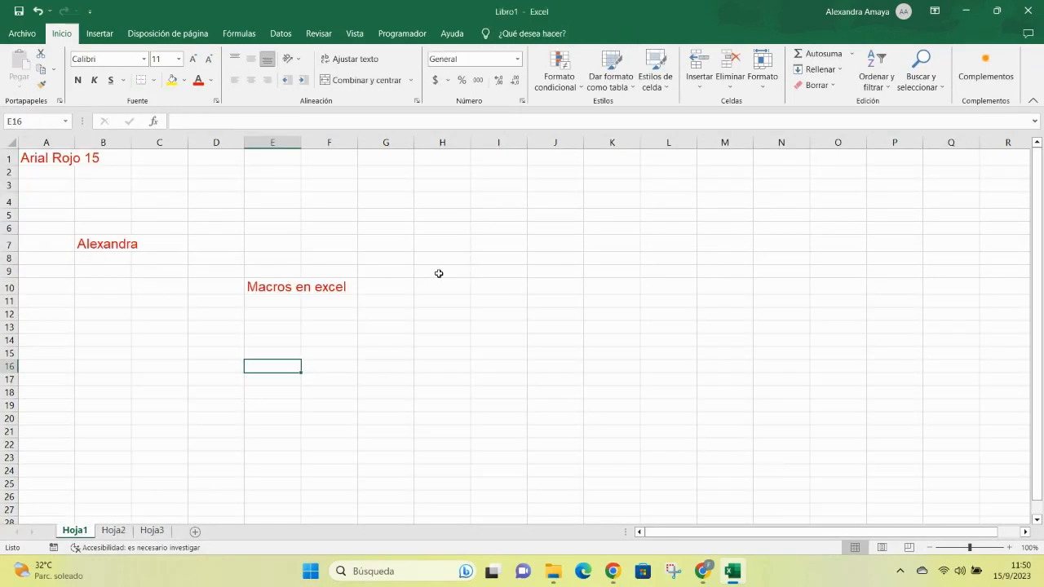
pyautogui.click(114, 530)
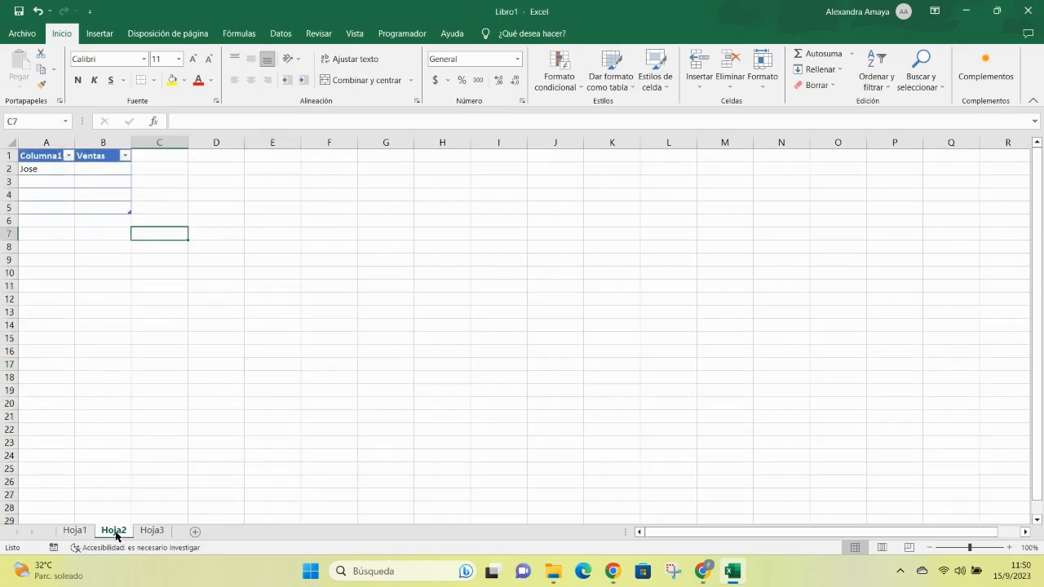
pyautogui.click(60, 185)
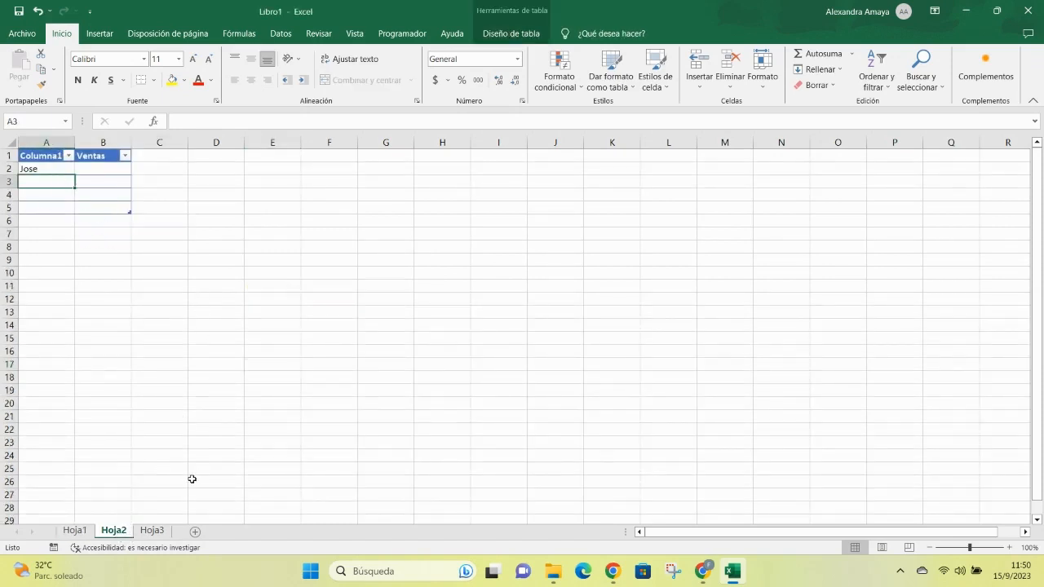
pyautogui.click(151, 531)
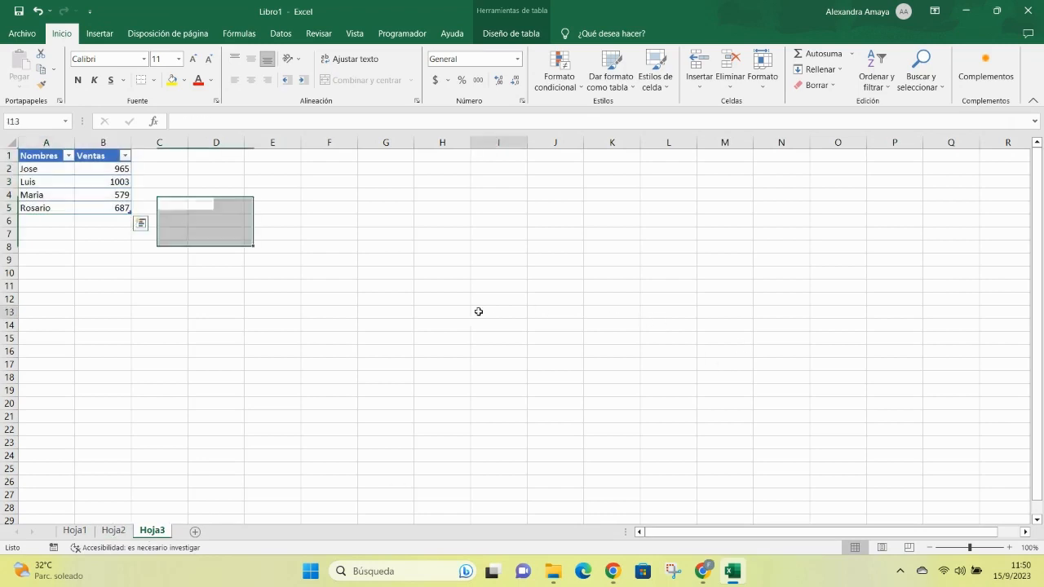
pyautogui.hotkey('alt', 'F1')
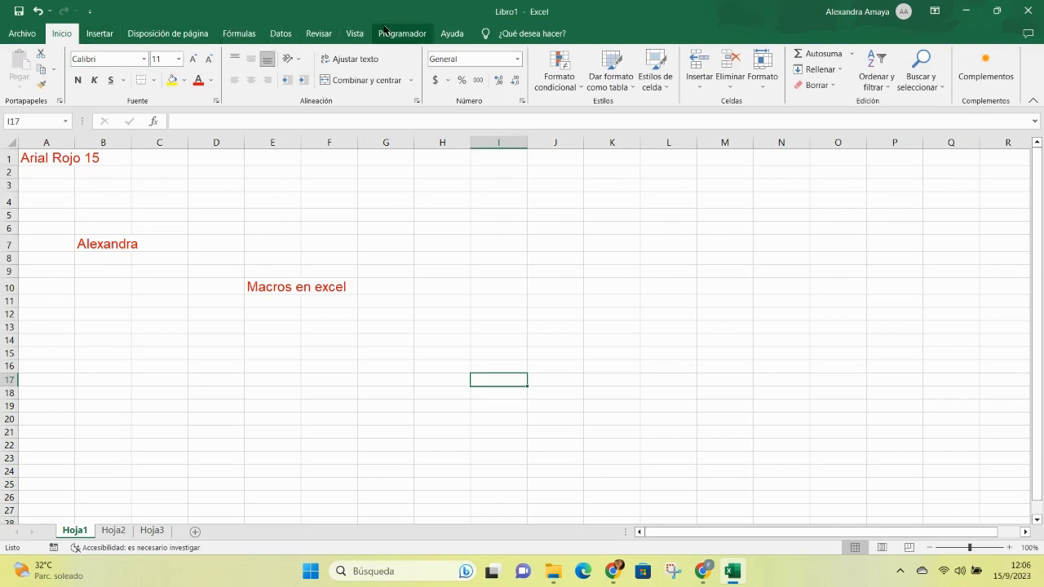
# - Open the Arial_Rojo macro's code for editing and look through the recorded procedures in the module
pyautogui.click(408, 33)
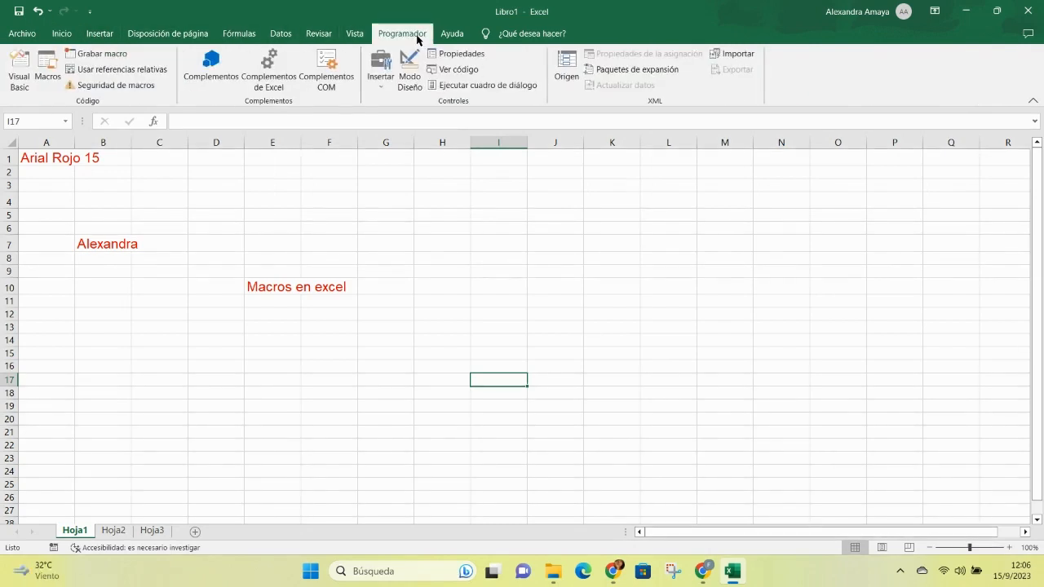
pyautogui.click(49, 77)
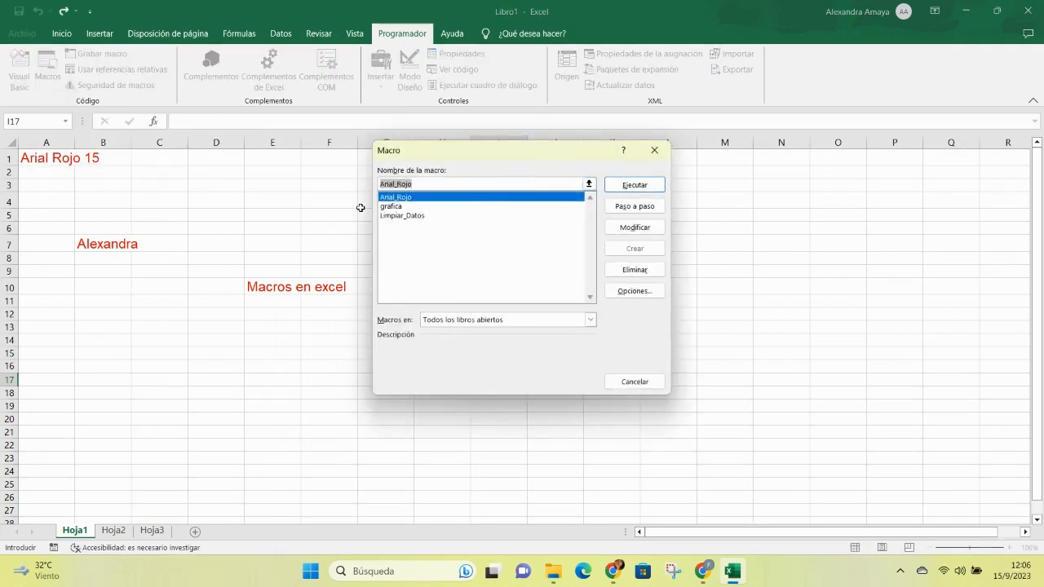
pyautogui.click(420, 202)
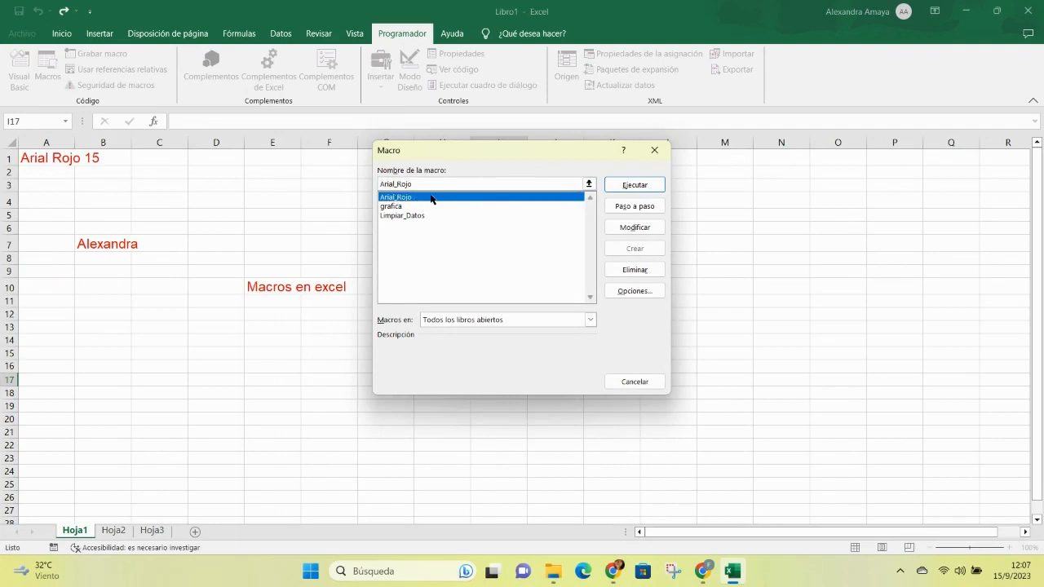
pyautogui.click(649, 231)
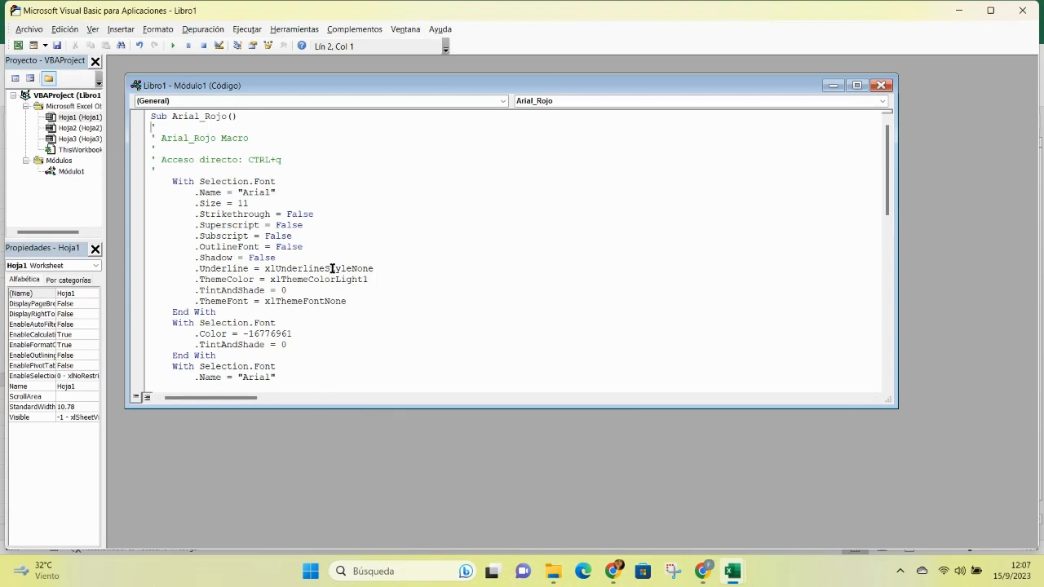
pyautogui.scroll(-8, 332, 268)
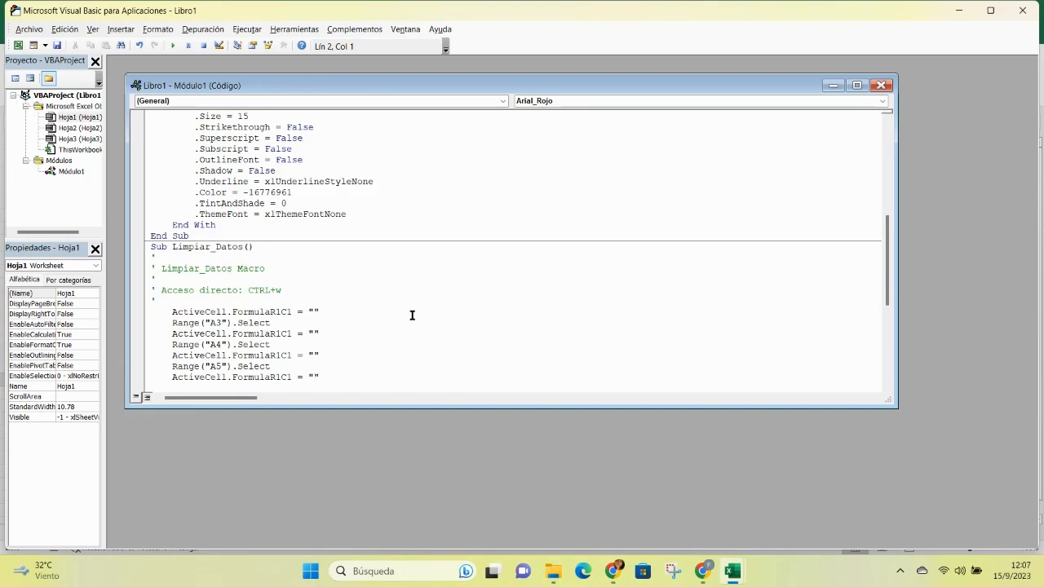
pyautogui.scroll(-7, 412, 316)
pyautogui.scroll(15, 412, 315)
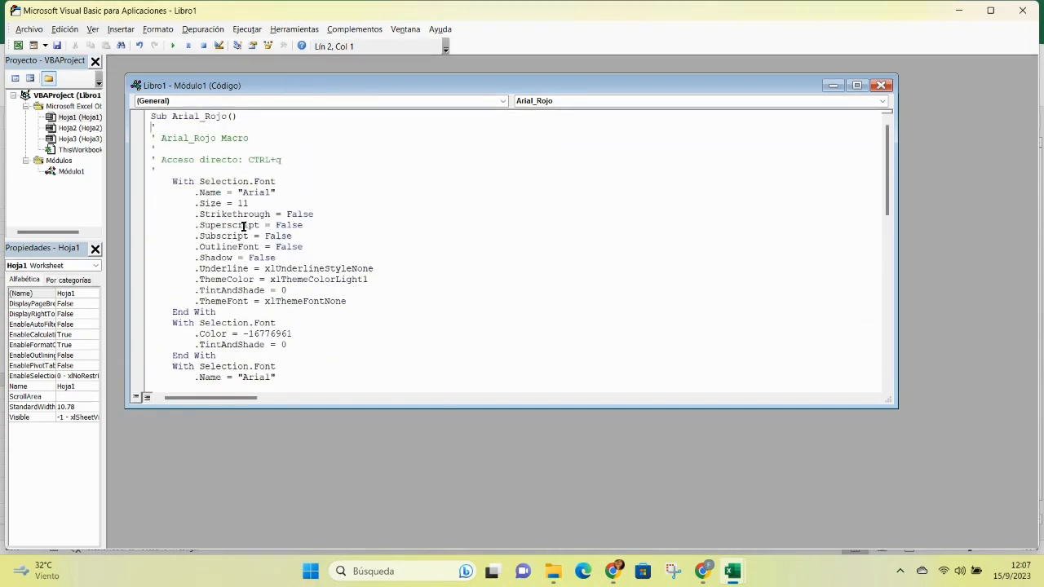
# - Set the Size in the last With Selection.Font block of Arial_Rojo to 18 and return to the worksheet
pyautogui.scroll(-6, 383, 245)
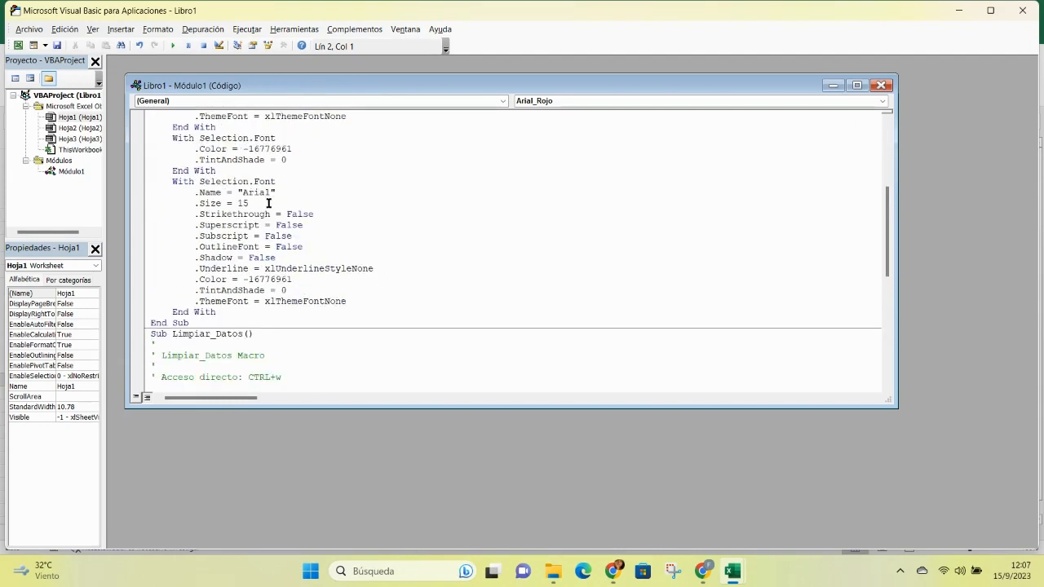
pyautogui.click(268, 203)
pyautogui.press('BackSpace')
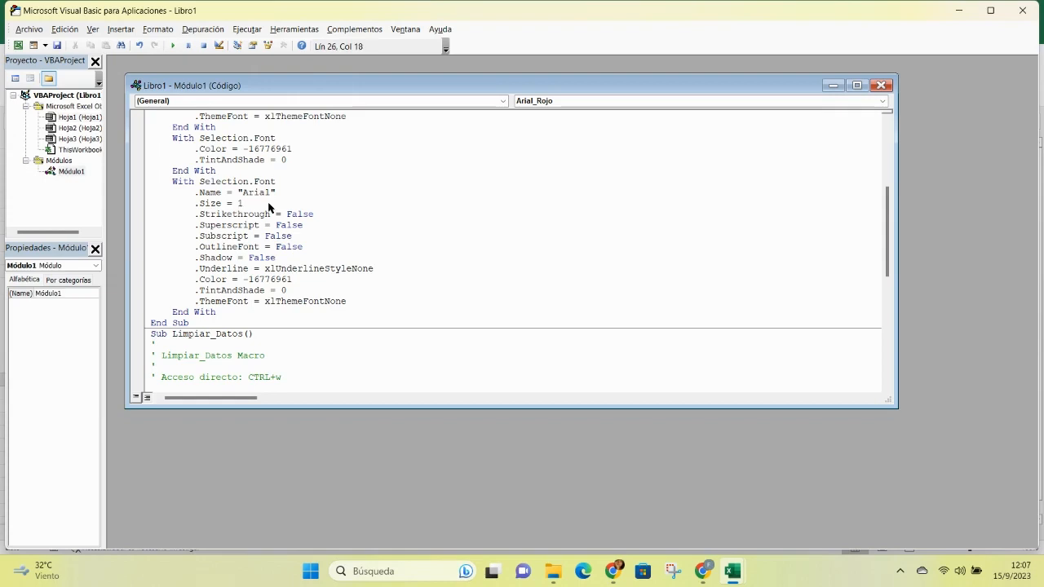
pyautogui.click(394, 290)
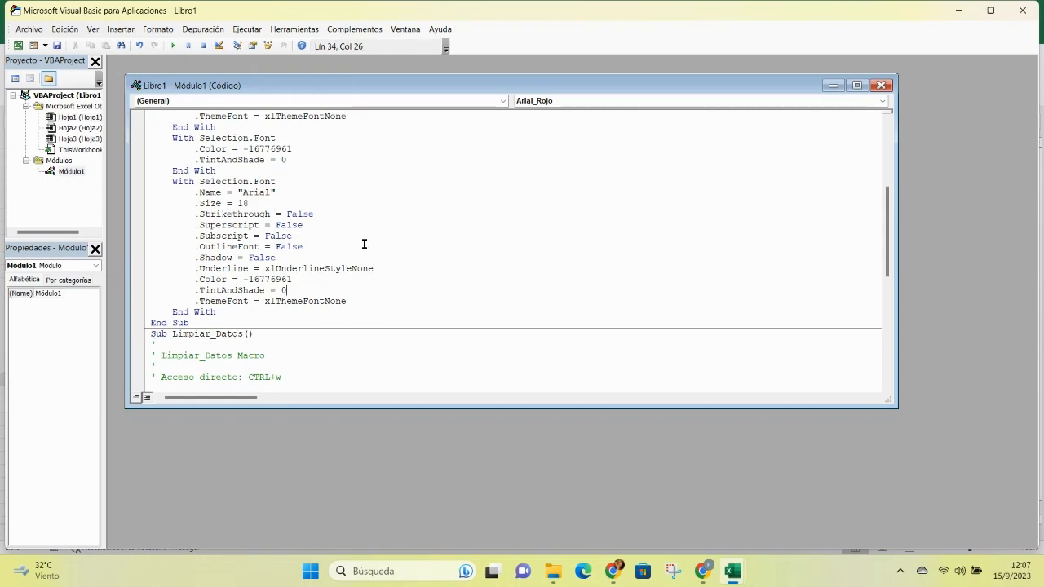
pyautogui.click(17, 51)
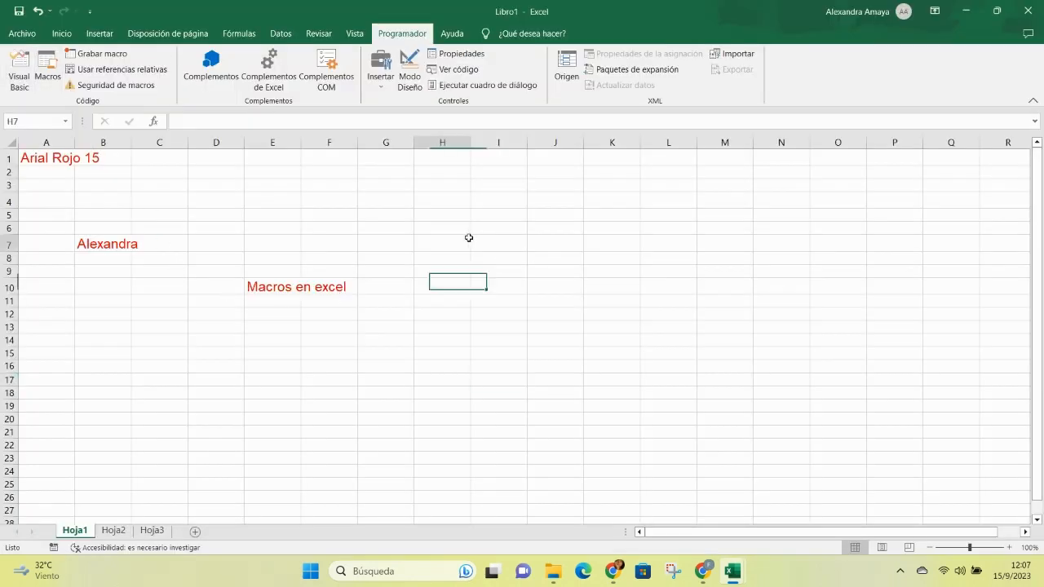
# - Enter Hola in cell J5 of Hoja1 and format it with the Arial_Rojo macro
pyautogui.click(521, 213)
pyautogui.click(555, 212)
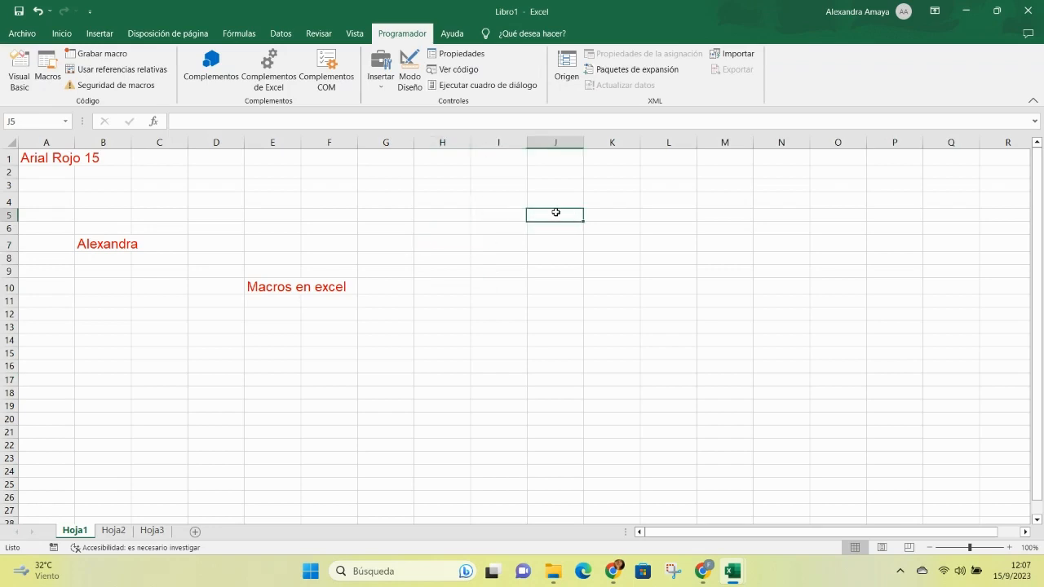
pyautogui.press('capslock')
pyautogui.write('Hola')
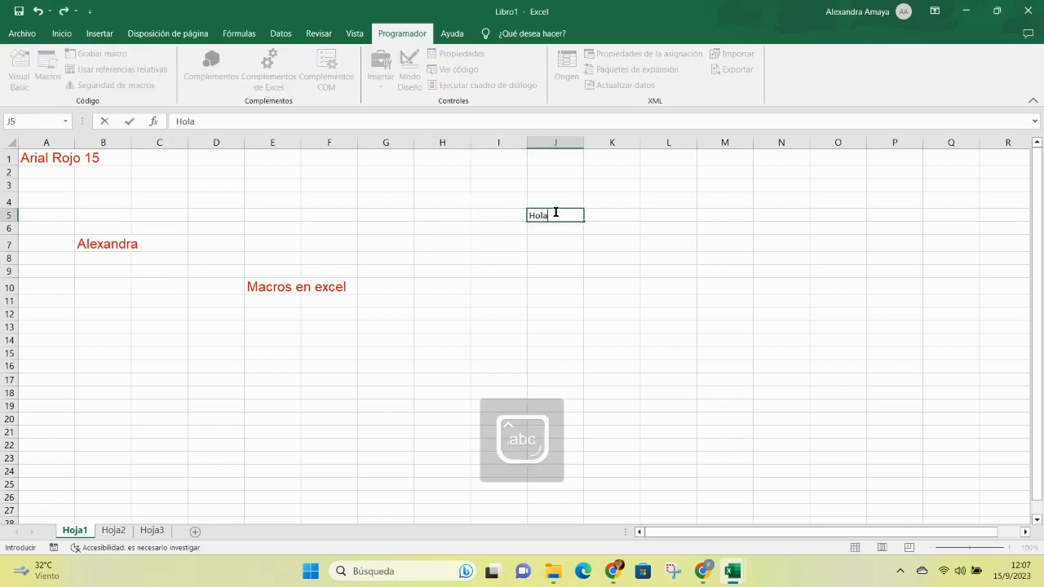
pyautogui.press('Return')
pyautogui.click(555, 212)
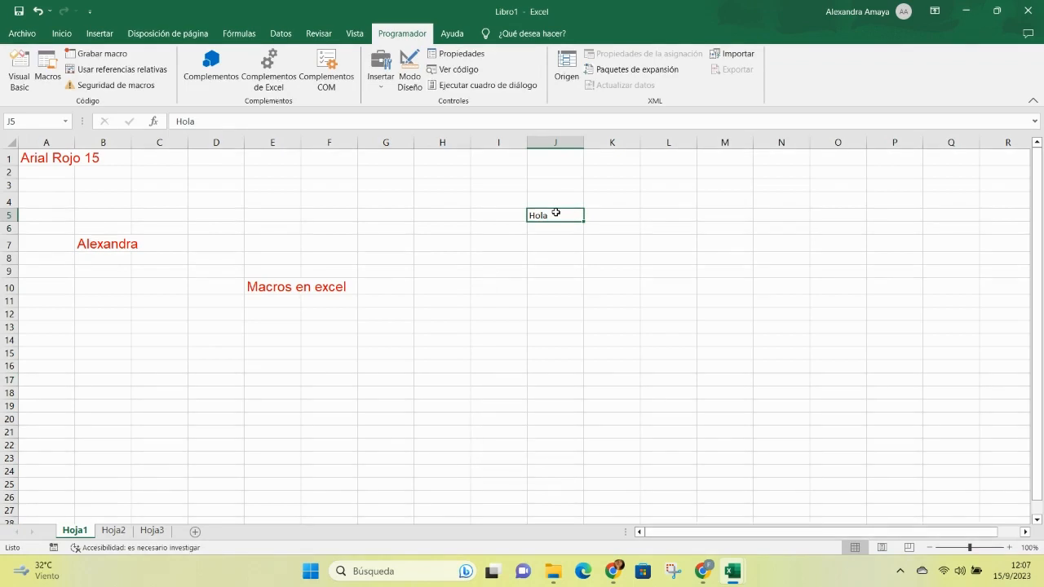
pyautogui.hotkey('ctrl', 'r')
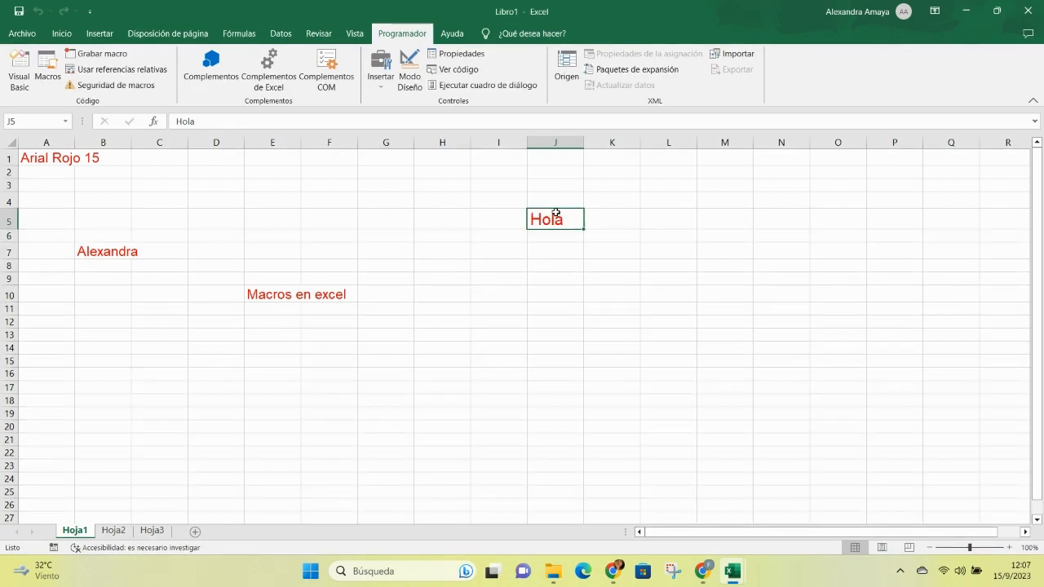
# - Compare the font sizes of the "Macros en excel" text in E10 and the Hola text in J5
pyautogui.click(292, 284)
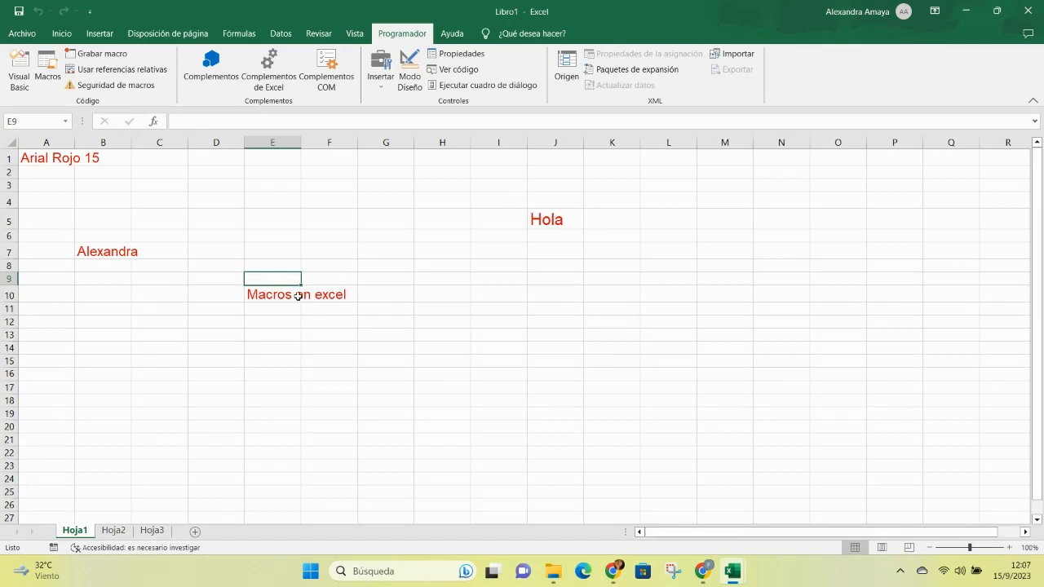
pyautogui.click(296, 295)
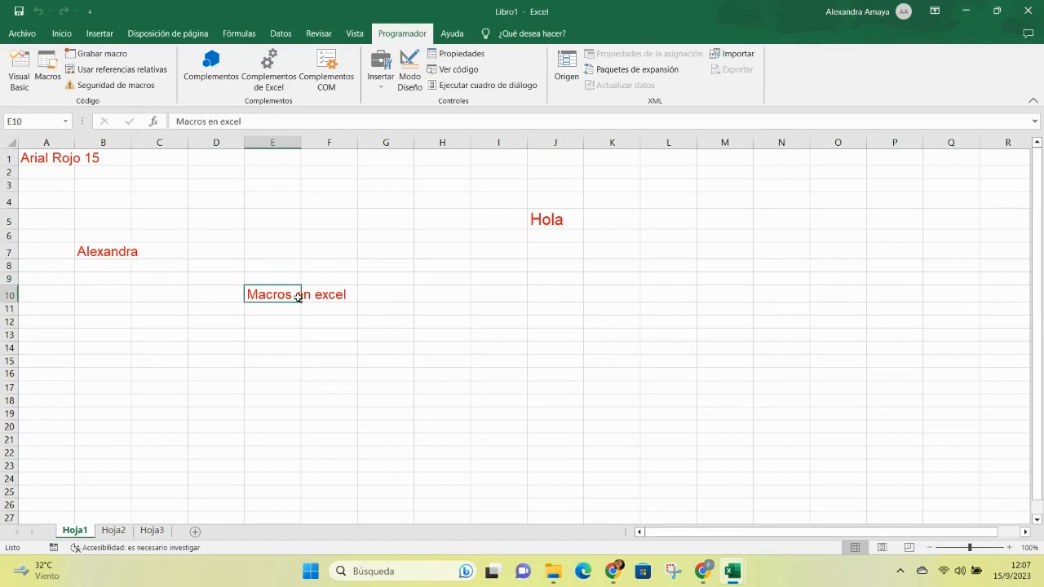
pyautogui.click(61, 33)
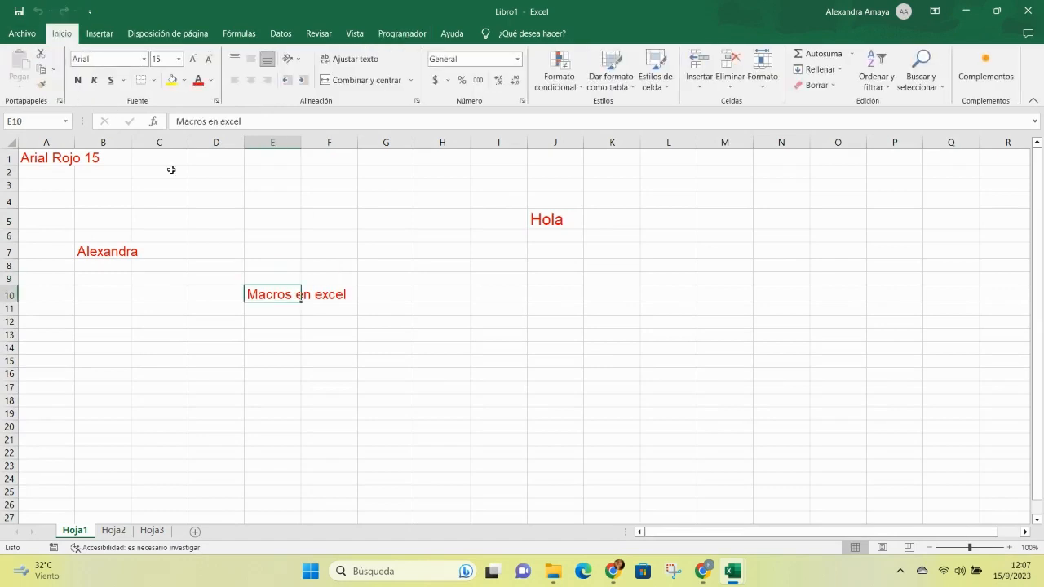
pyautogui.click(543, 216)
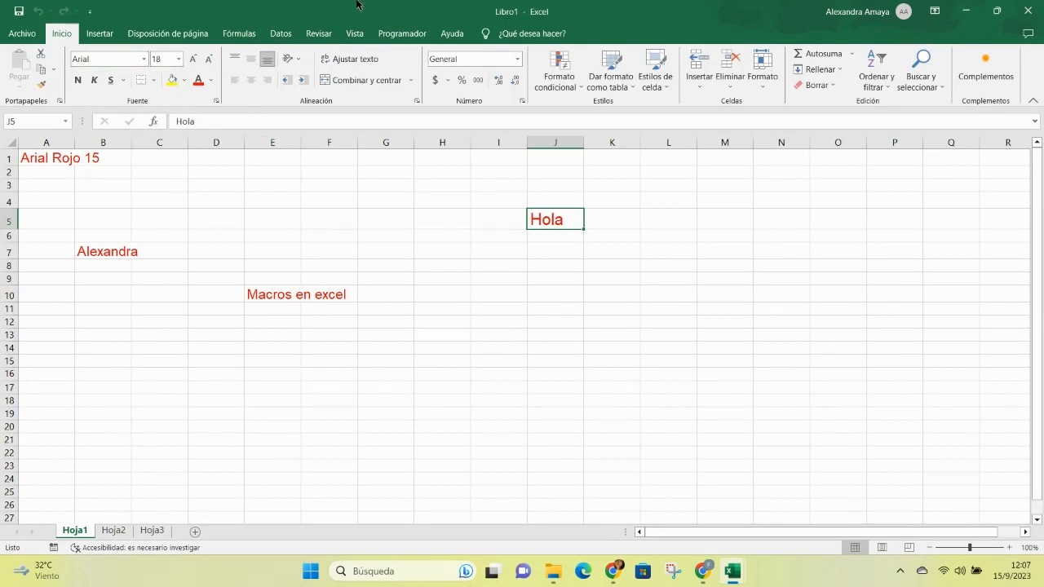
# - Set the Size in the last font block of the Arial_Rojo macro code to 15 and return to the worksheet
pyautogui.click(399, 35)
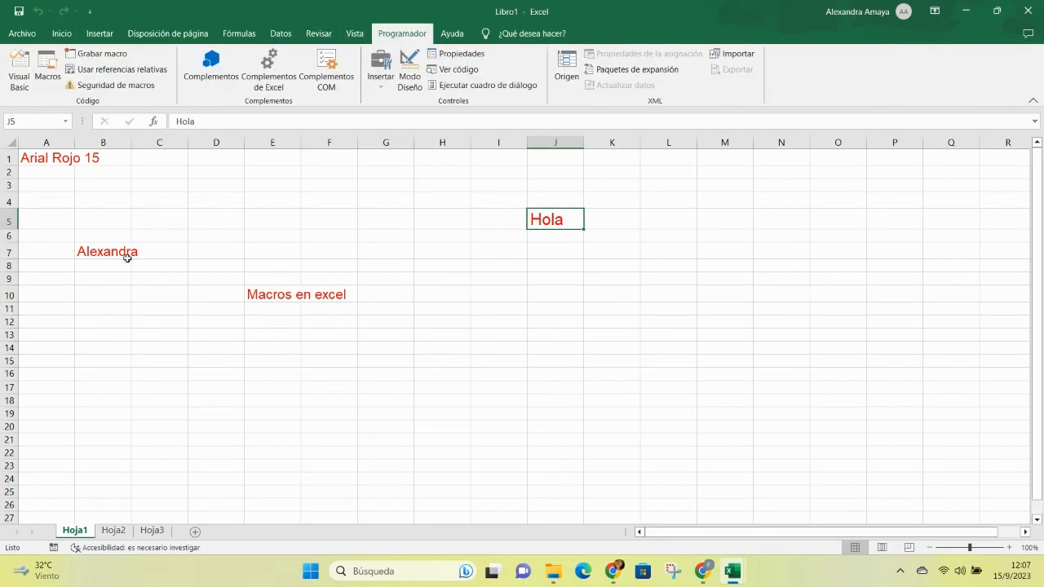
pyautogui.click(48, 75)
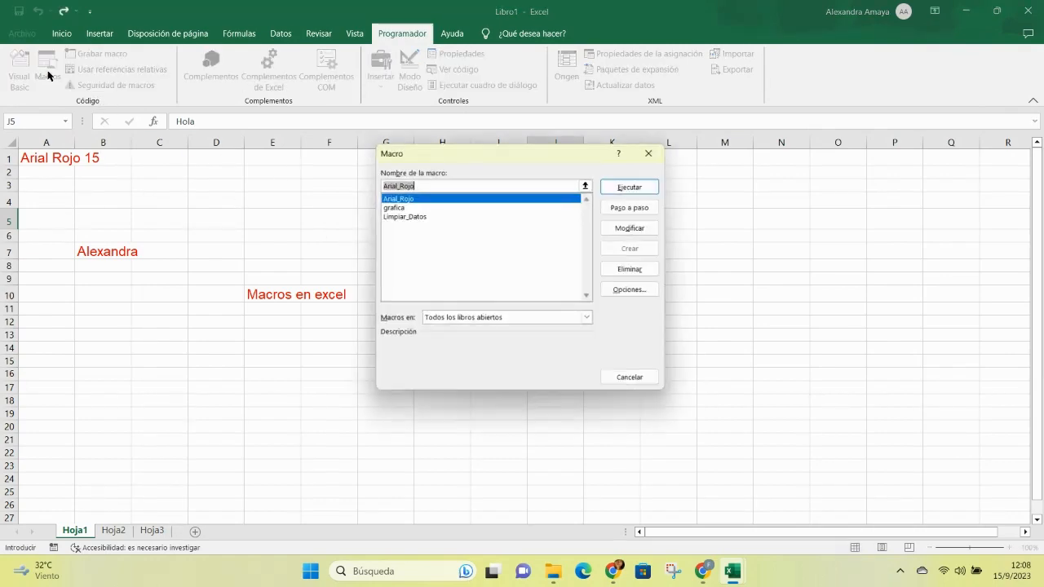
pyautogui.click(625, 230)
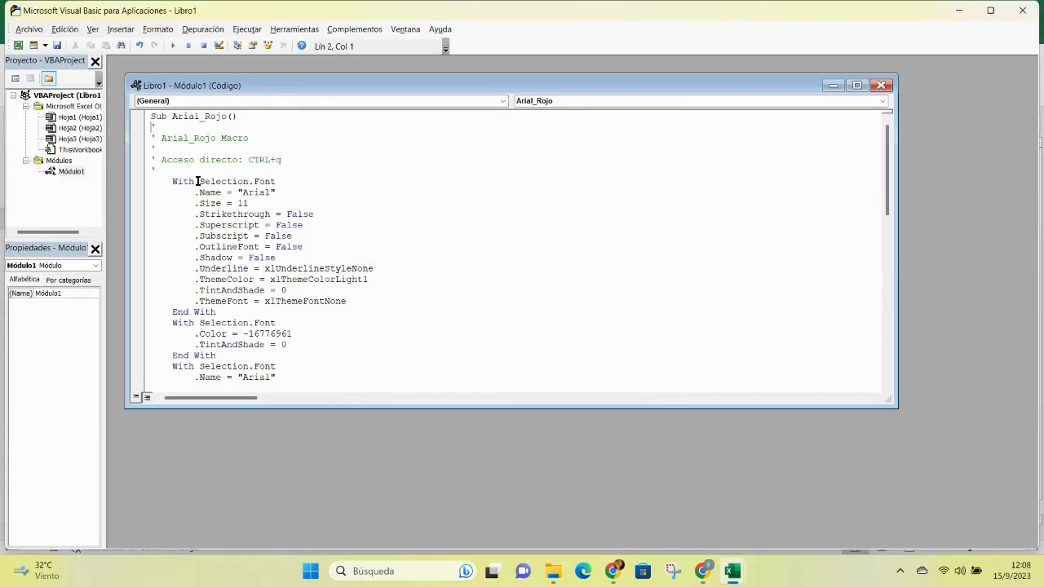
pyautogui.scroll(-4, 298, 352)
pyautogui.click(269, 259)
pyautogui.press('BackSpace')
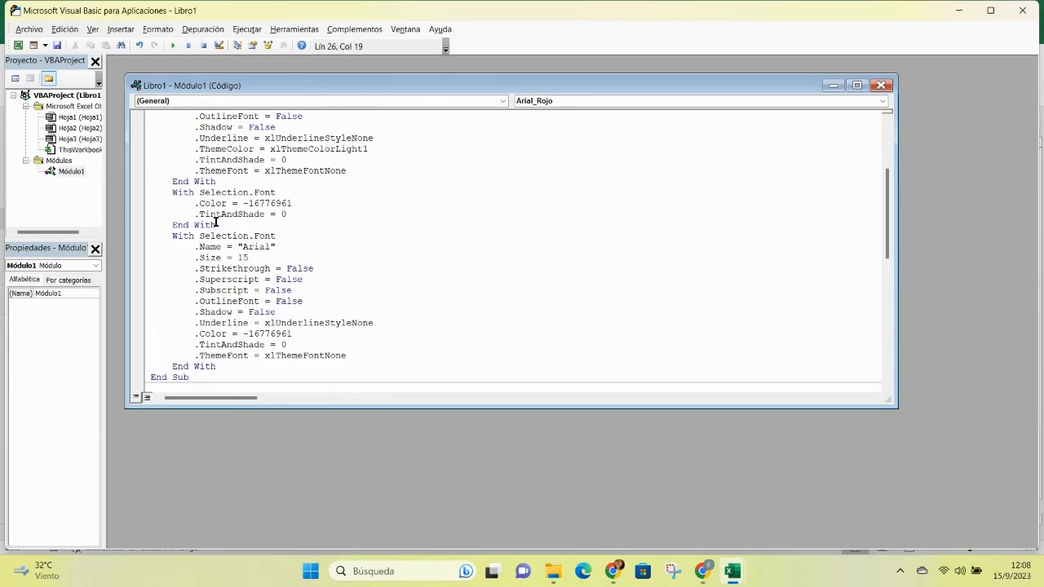
pyautogui.click(18, 45)
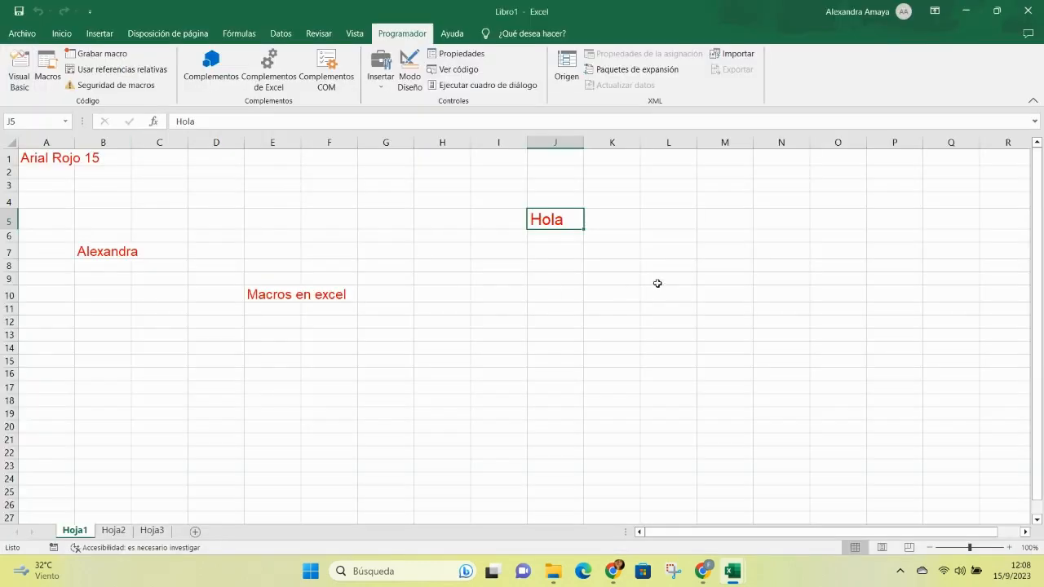
# - Enter Hola in cell J6 and format it with the Arial_Rojo macro
pyautogui.click(549, 234)
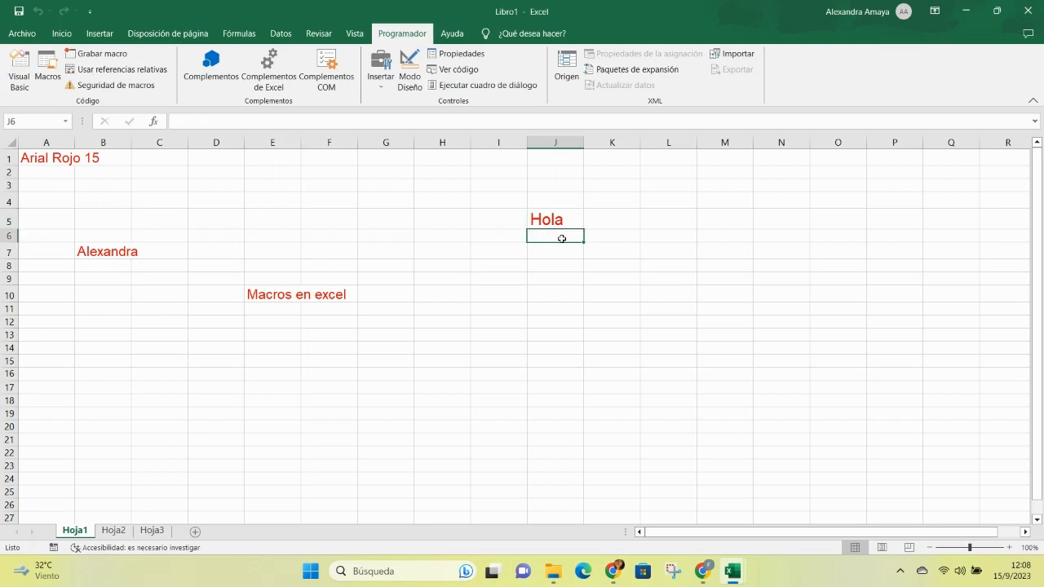
pyautogui.write('Hola')
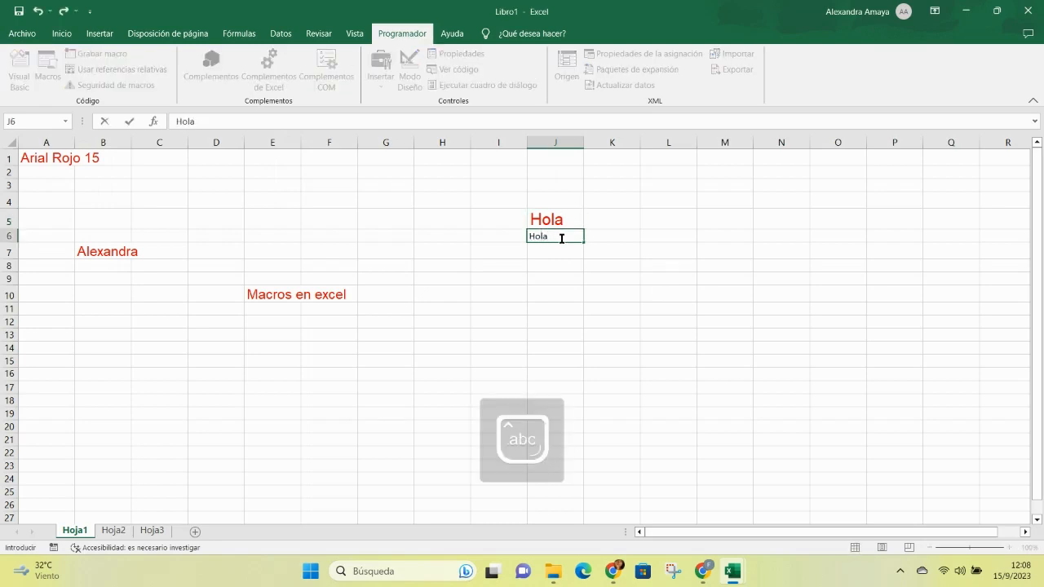
pyautogui.press('Return')
pyautogui.press('Up')
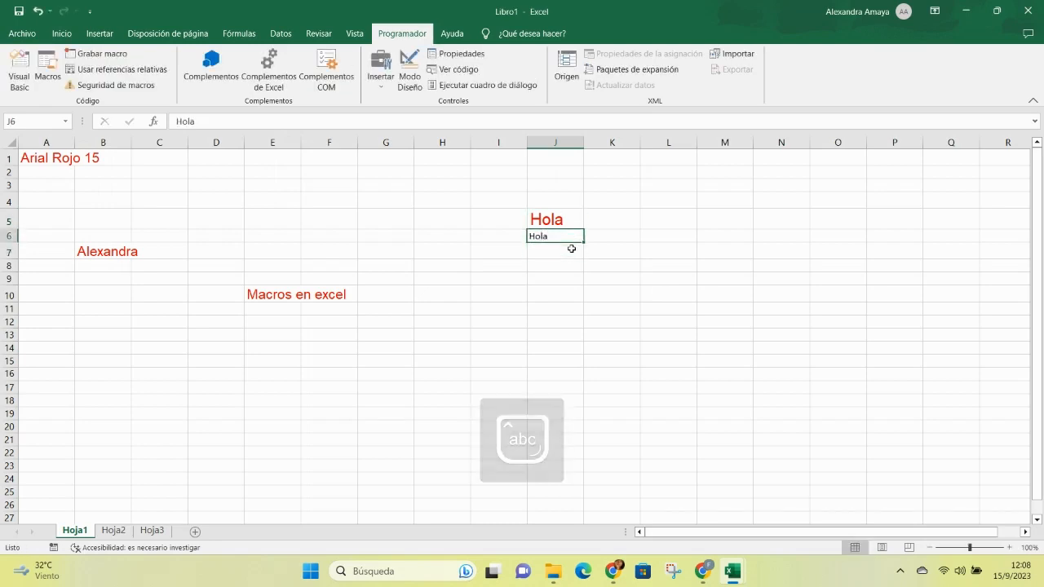
pyautogui.hotkey('ctrl', 'r')
pyautogui.click(574, 283)
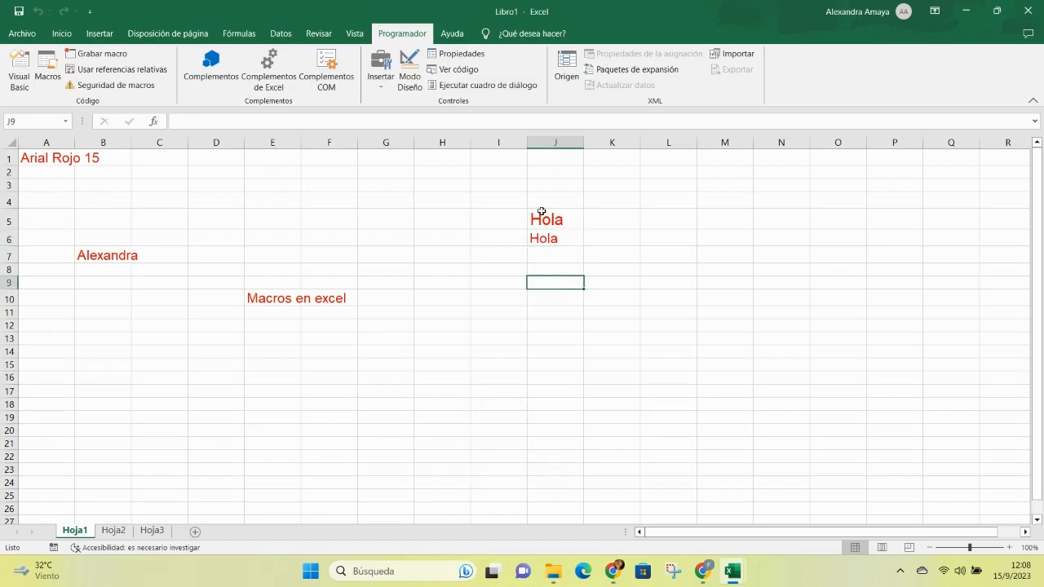